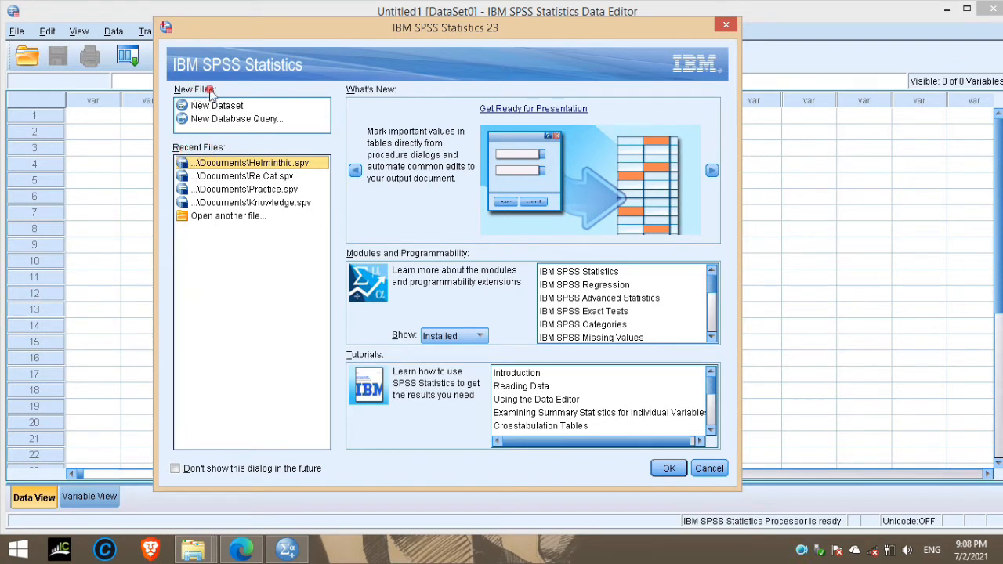
- Create a new dataset from the start dialog and minimize the output viewer to reveal the empty data editor
left_click(201, 112)
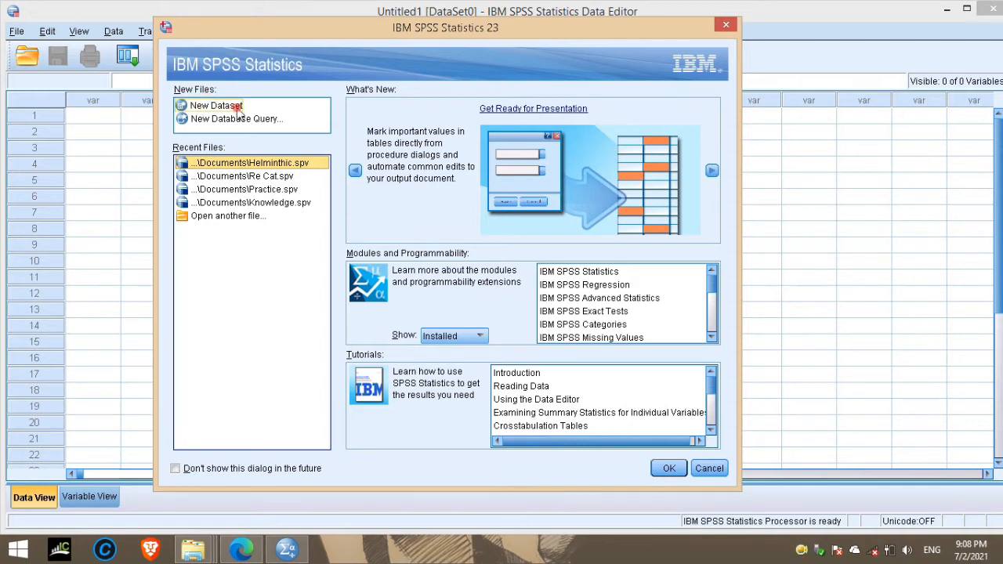
left_click(210, 123)
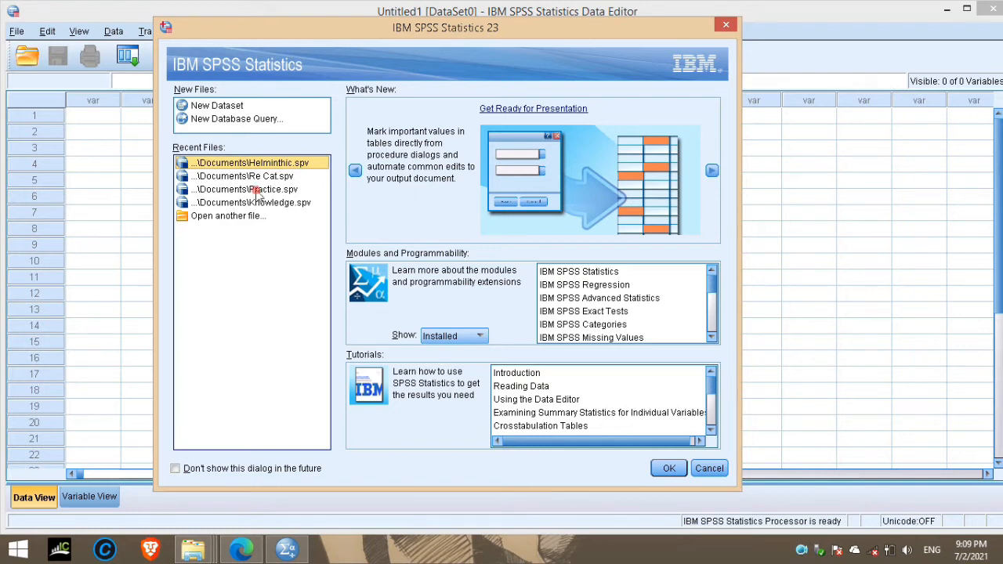
left_click(237, 108)
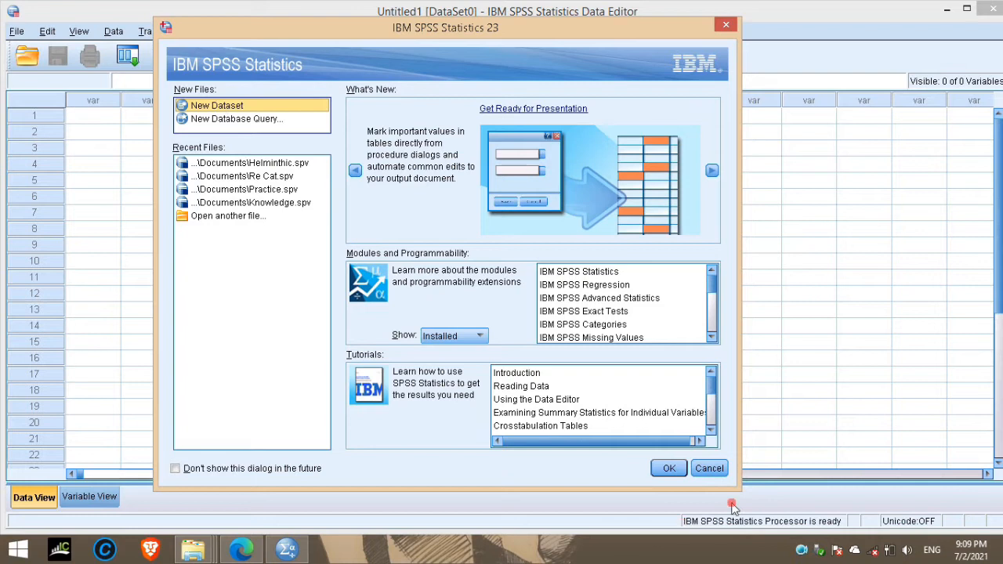
left_click(670, 471)
left_click(661, 472)
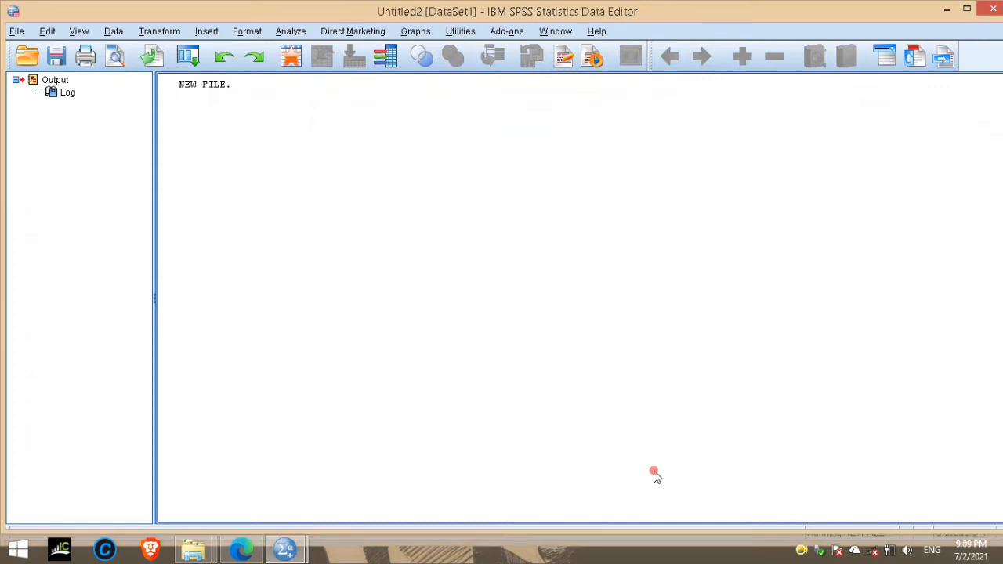
left_click(946, 9)
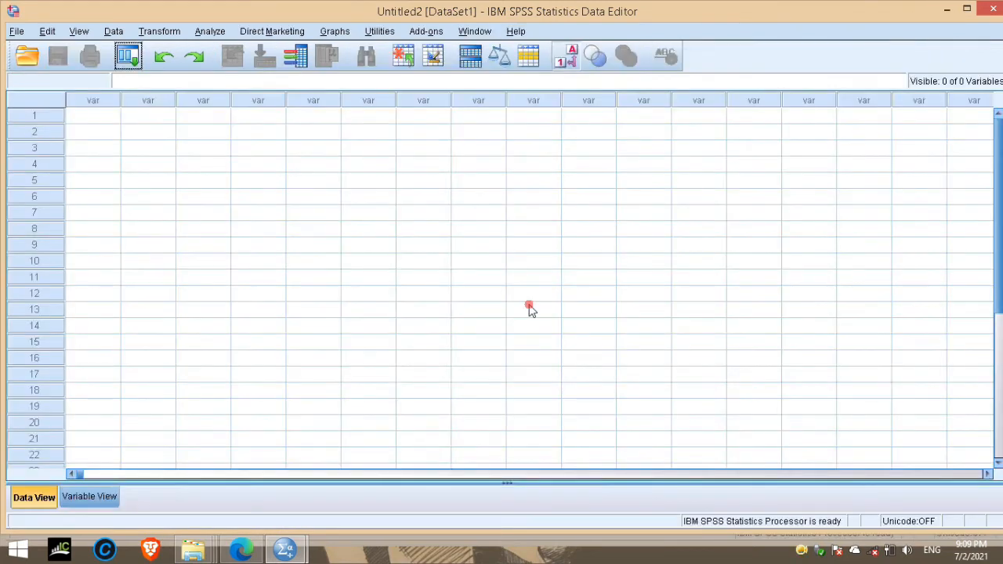
- Check the two open windows, bringing up the output viewer and minimizing it again
left_click(308, 556)
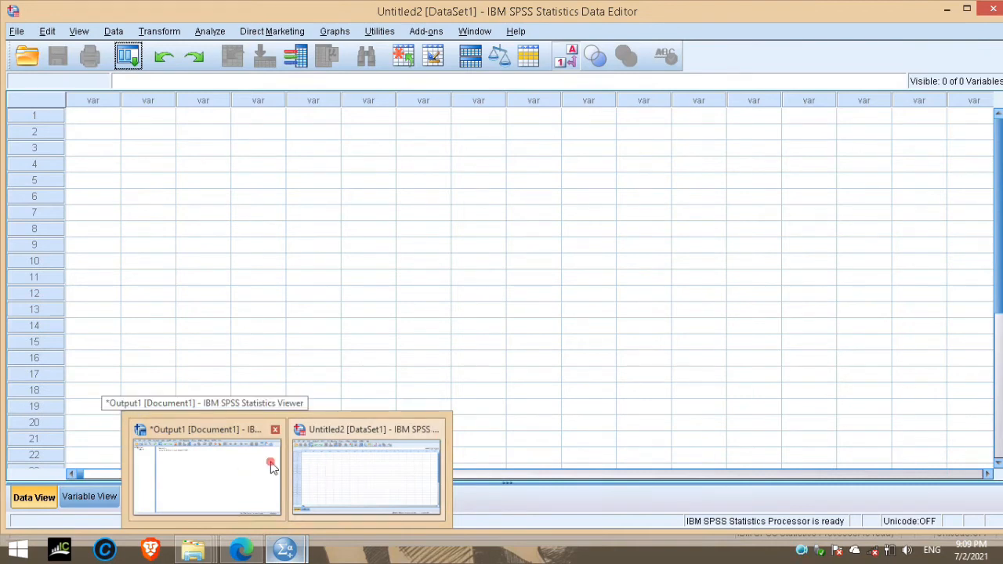
left_click(336, 467)
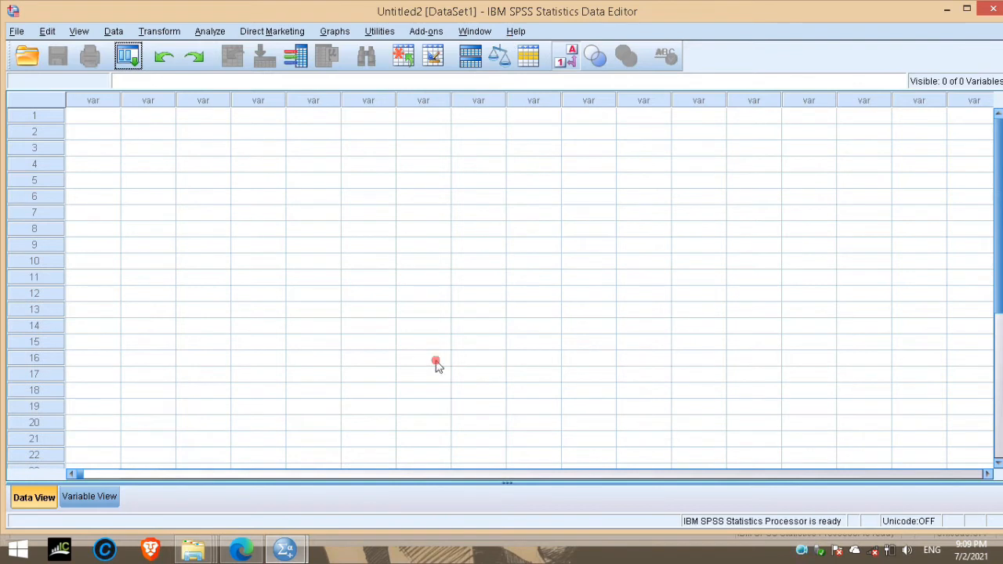
mouse_move(286, 548)
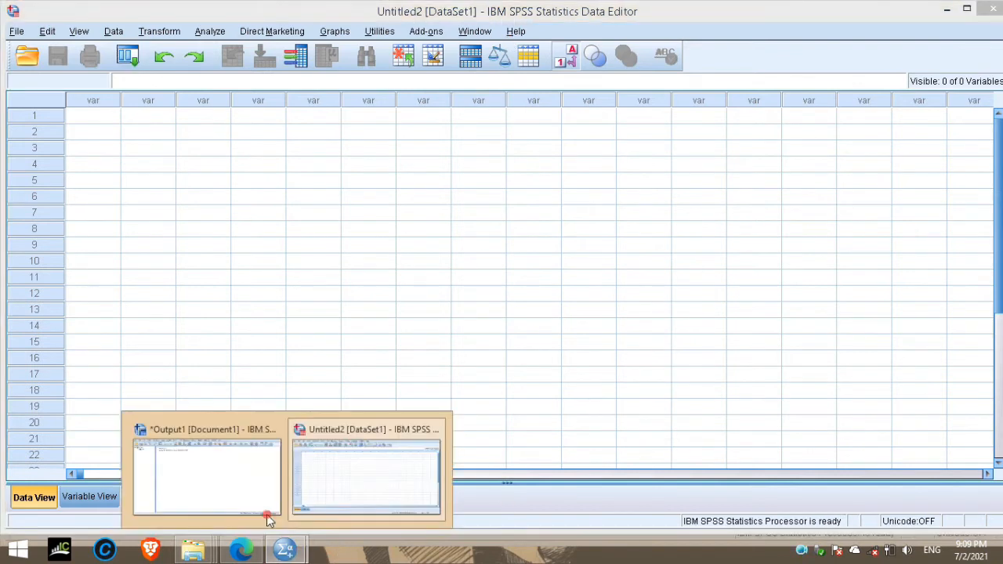
left_click(228, 479)
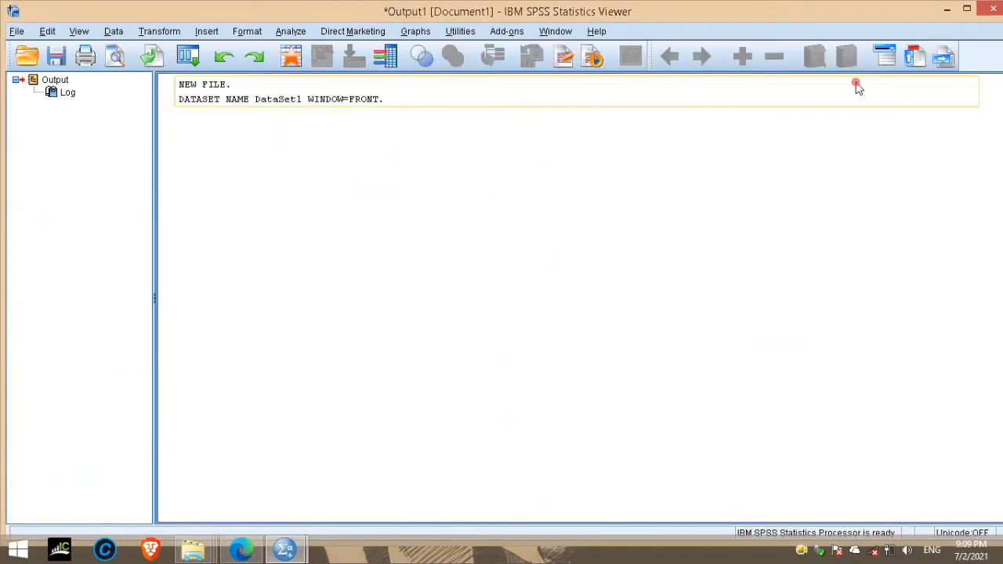
left_click(947, 10)
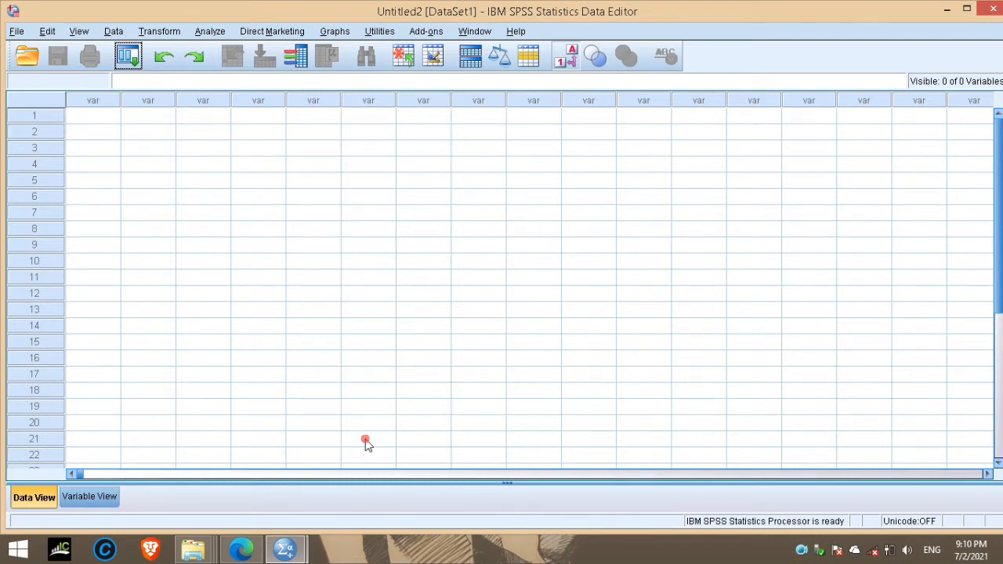
- Examine the log entry for the new dataset in the output viewer, ending back in the data editor
mouse_move(284, 549)
left_click(237, 498)
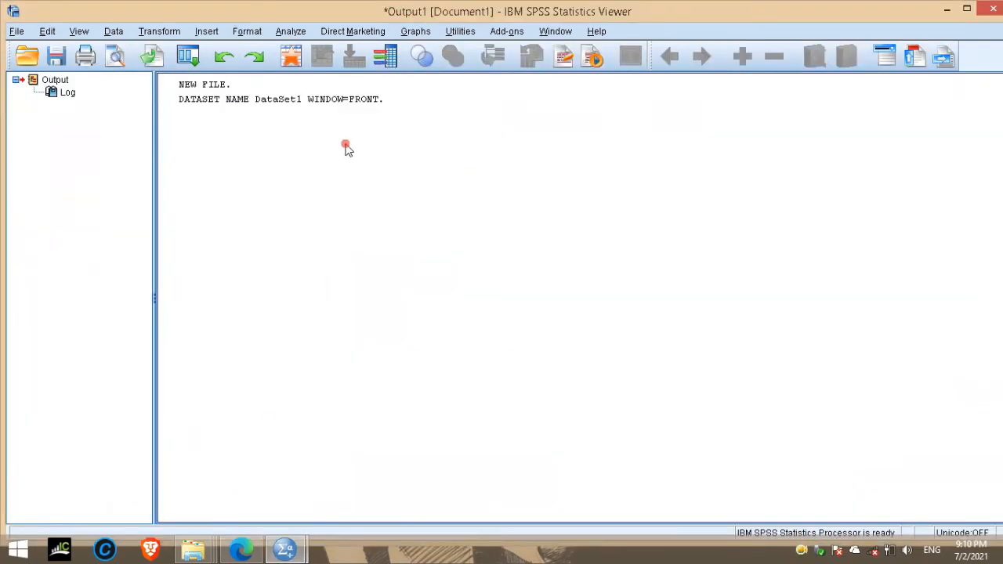
left_click(187, 98)
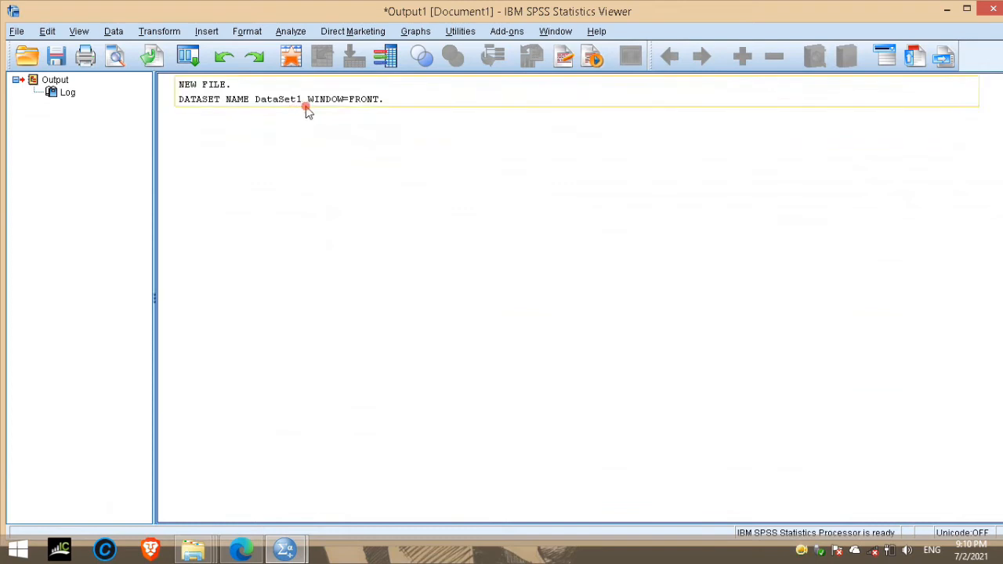
left_click(382, 116)
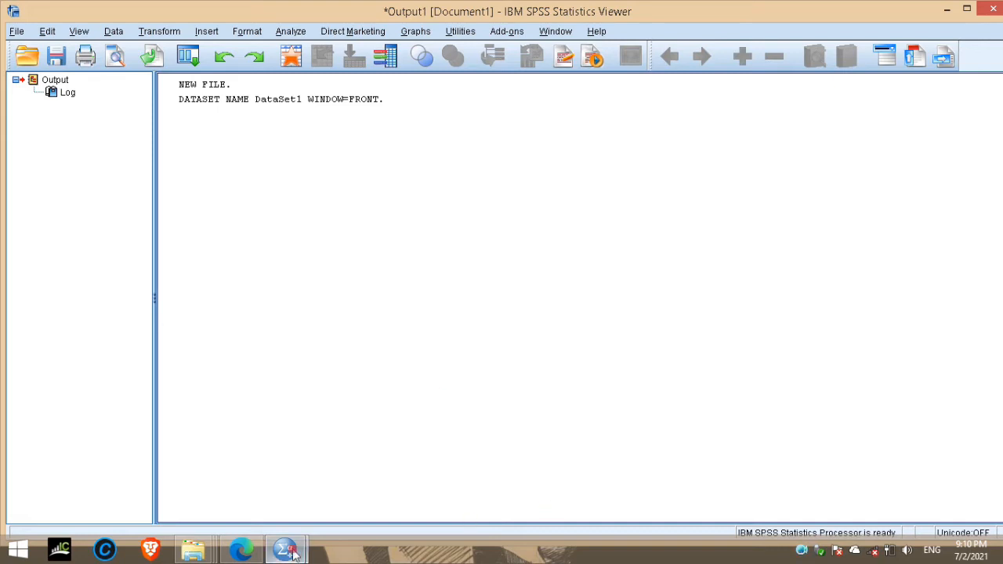
mouse_move(290, 552)
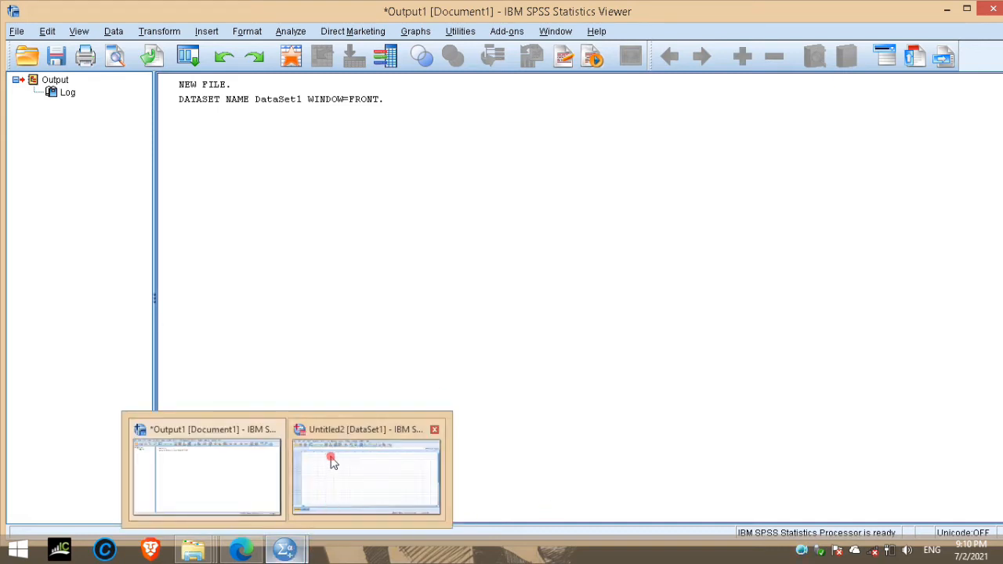
left_click(338, 467)
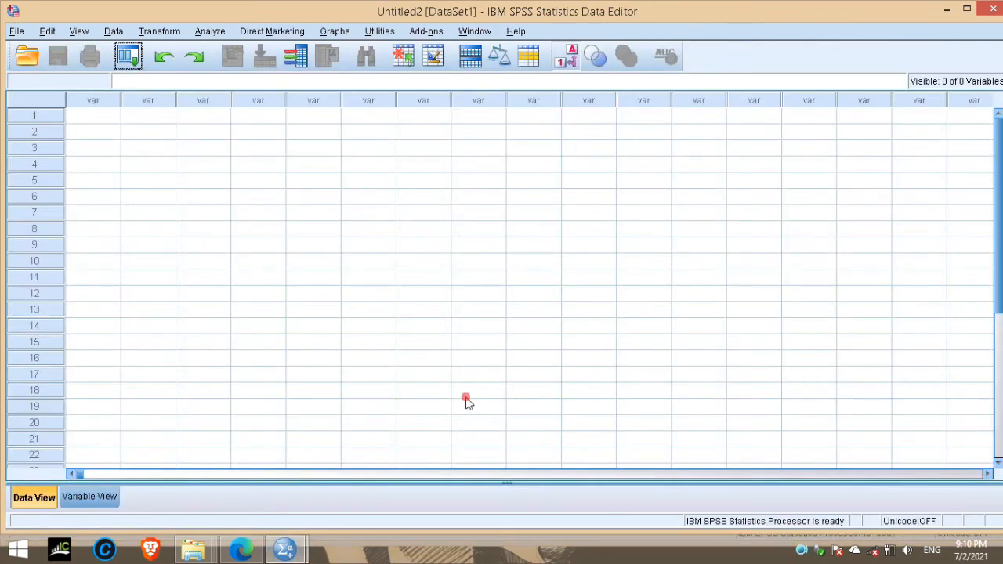
- Compare the output viewer with the data editor once more, finishing on the empty dataset
mouse_move(284, 549)
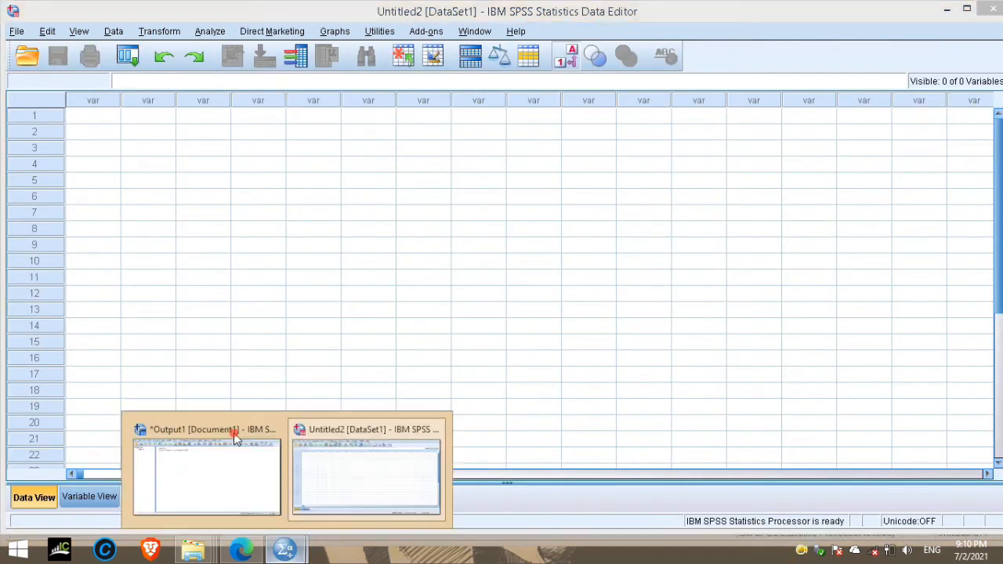
left_click(211, 473)
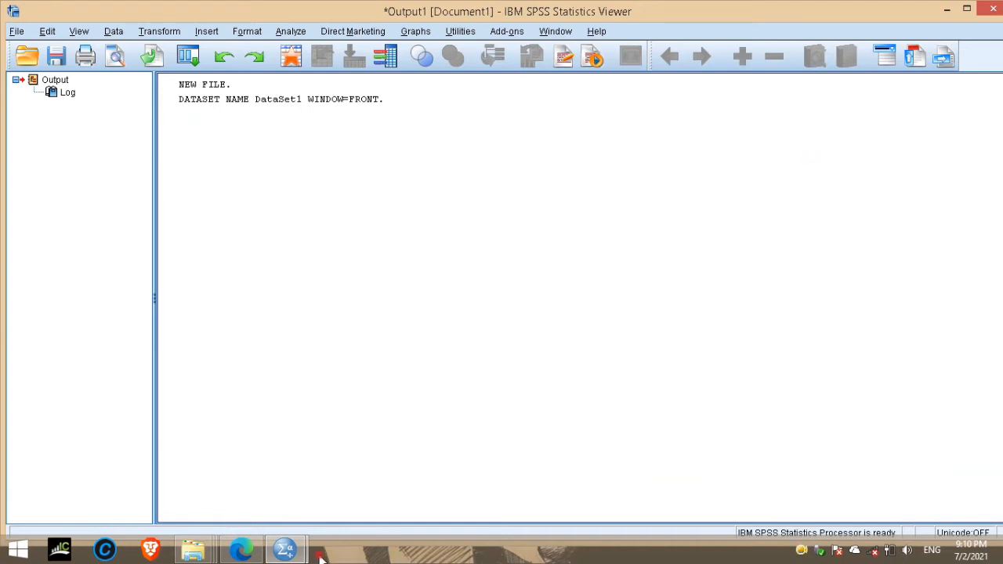
mouse_move(285, 548)
left_click(338, 494)
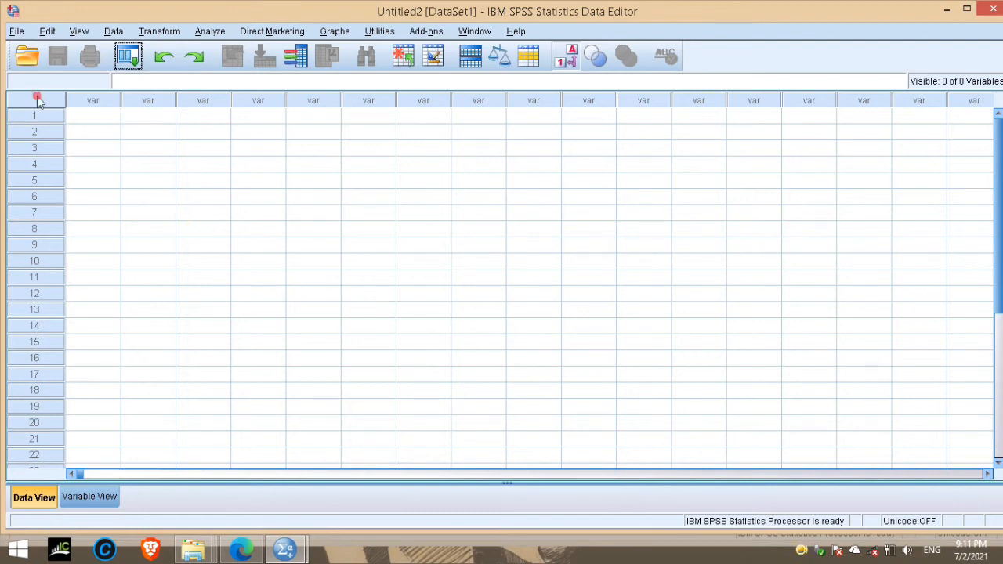
- Look over the empty Data View grid, going through the first-row cells and across the variable columns
left_click(70, 118)
left_click(161, 122)
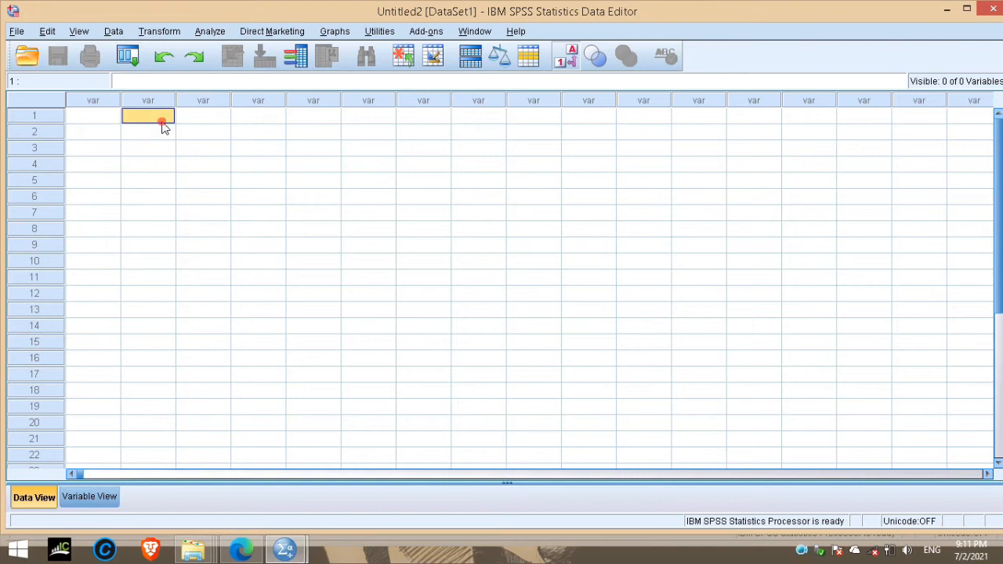
left_click(200, 118)
left_click(265, 118)
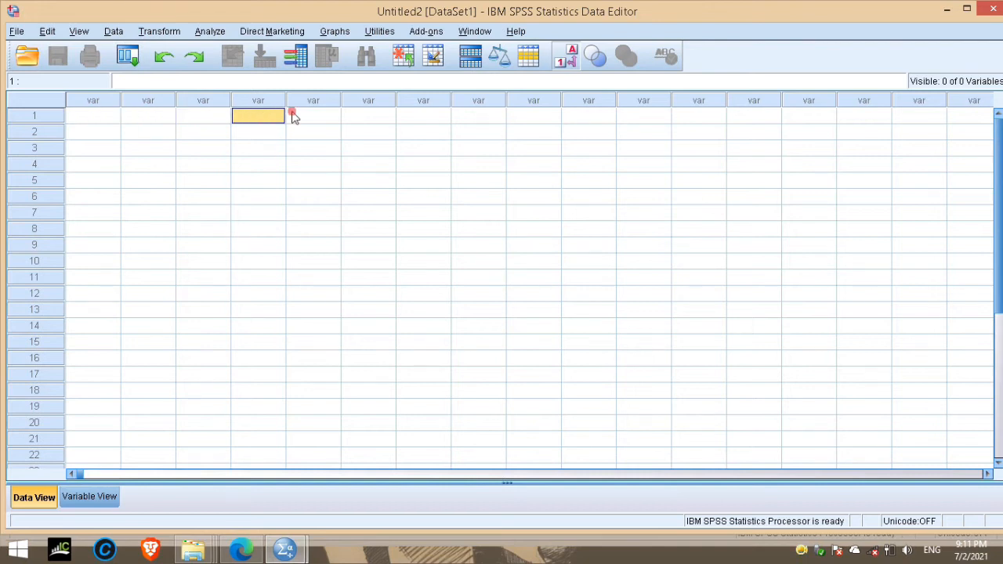
left_click(294, 117)
left_click(102, 123)
left_click(135, 124)
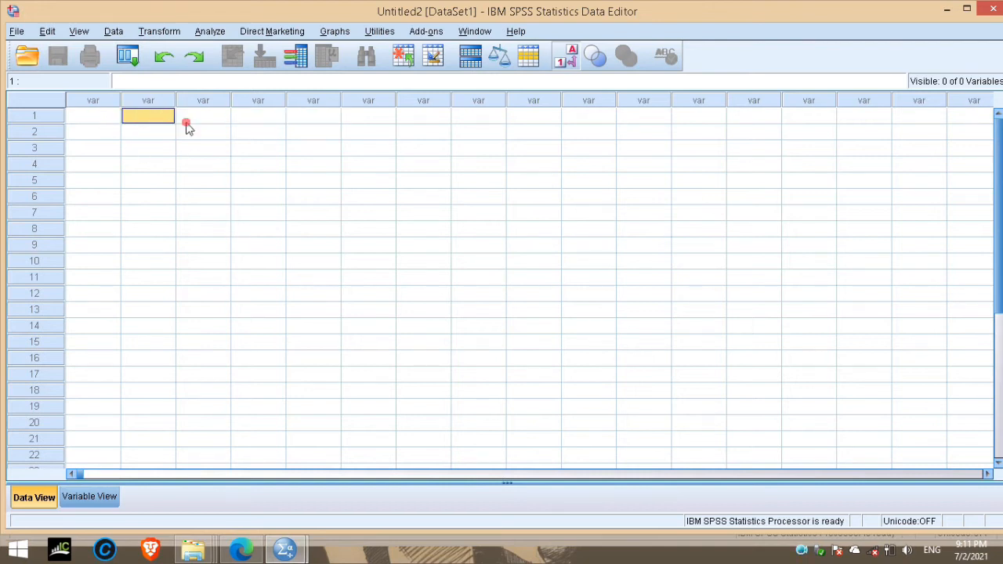
left_click(186, 123)
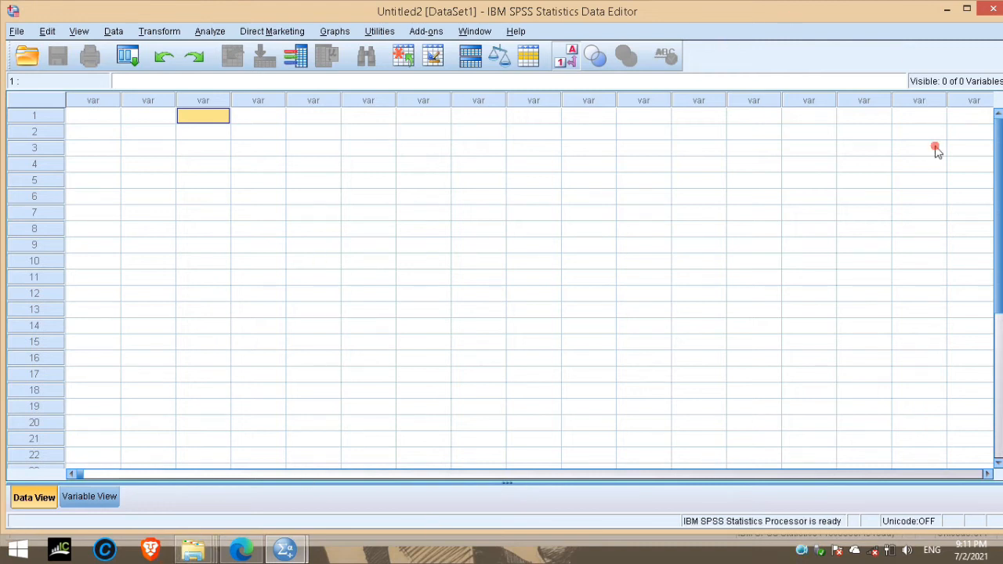
left_click_drag(998, 283, 1001, 196)
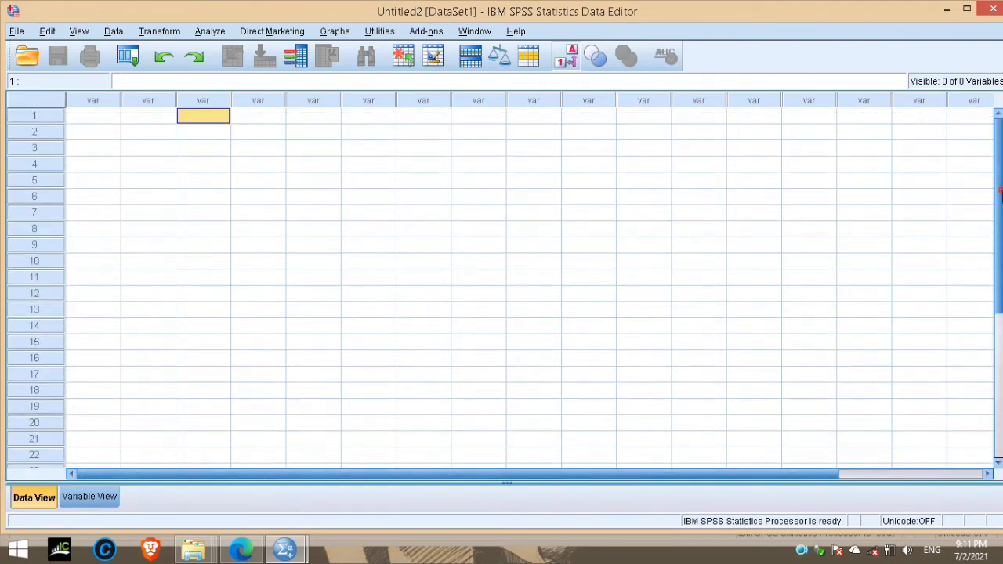
left_click_drag(676, 474, 767, 475)
left_click(645, 476)
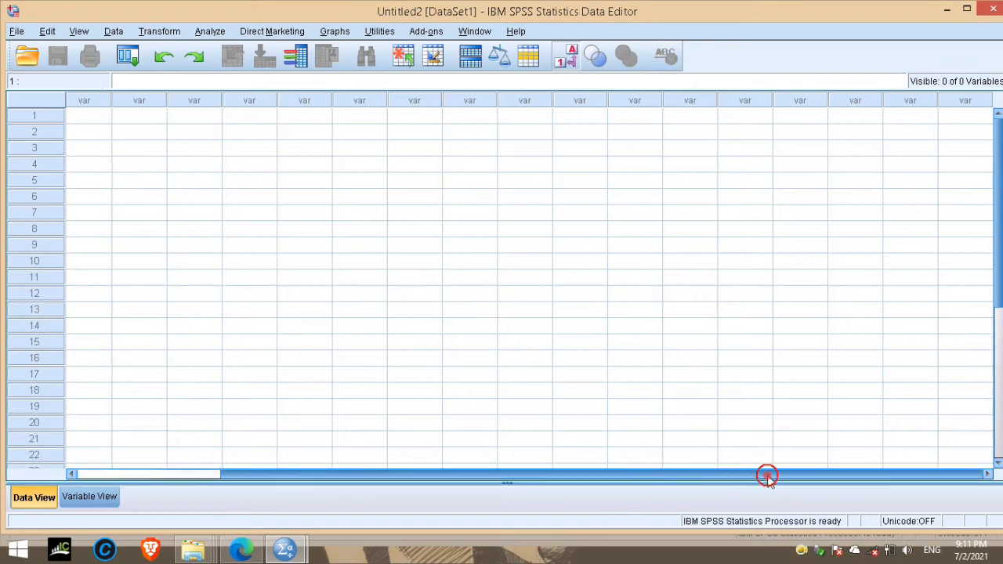
left_click_drag(670, 475, 558, 487)
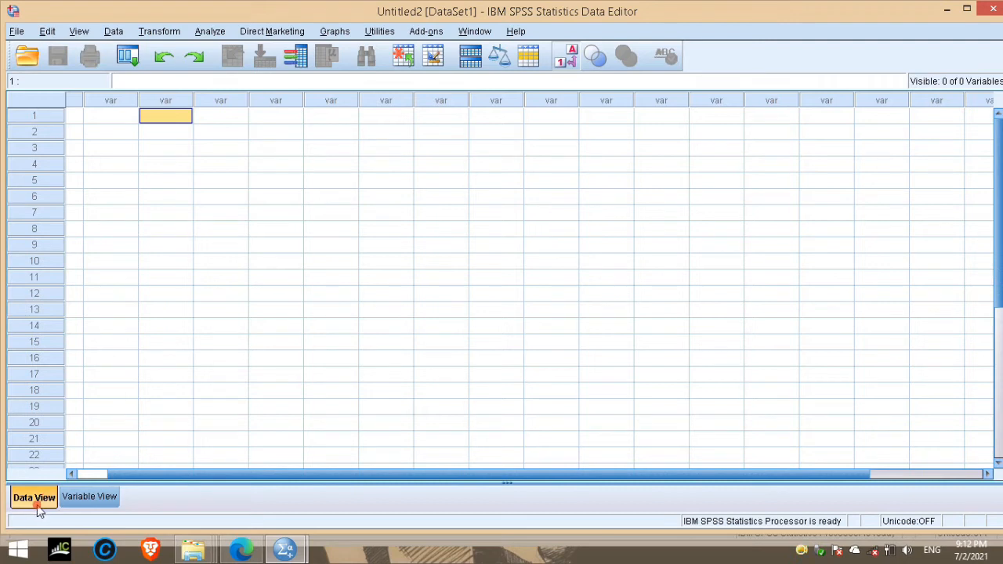
- Compare Data View and Variable View by alternating between them, ending in Data View
left_click(78, 507)
left_click(41, 506)
left_click(63, 505)
left_click(47, 504)
left_click(72, 506)
left_click(40, 508)
left_click(76, 507)
left_click(30, 509)
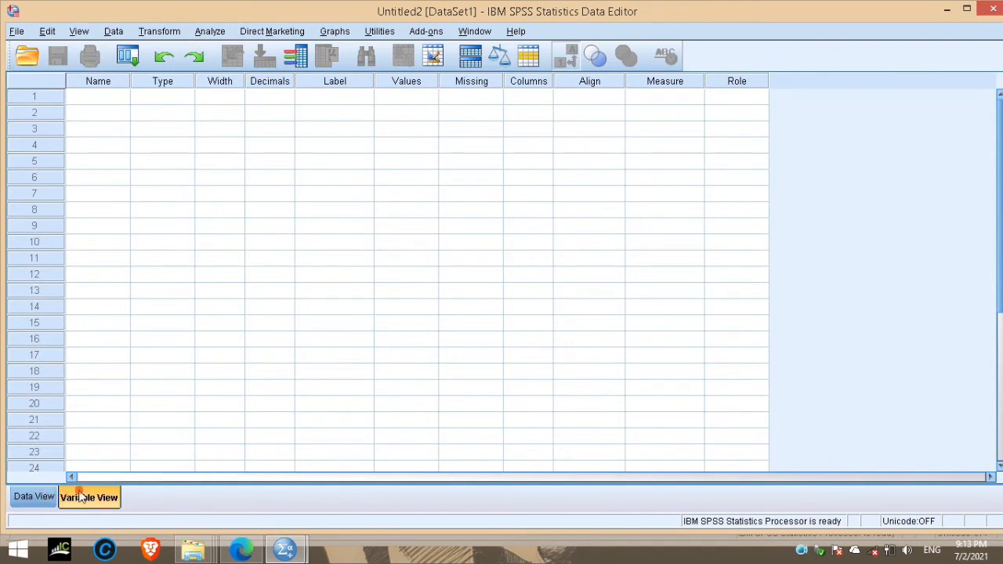
left_click(35, 497)
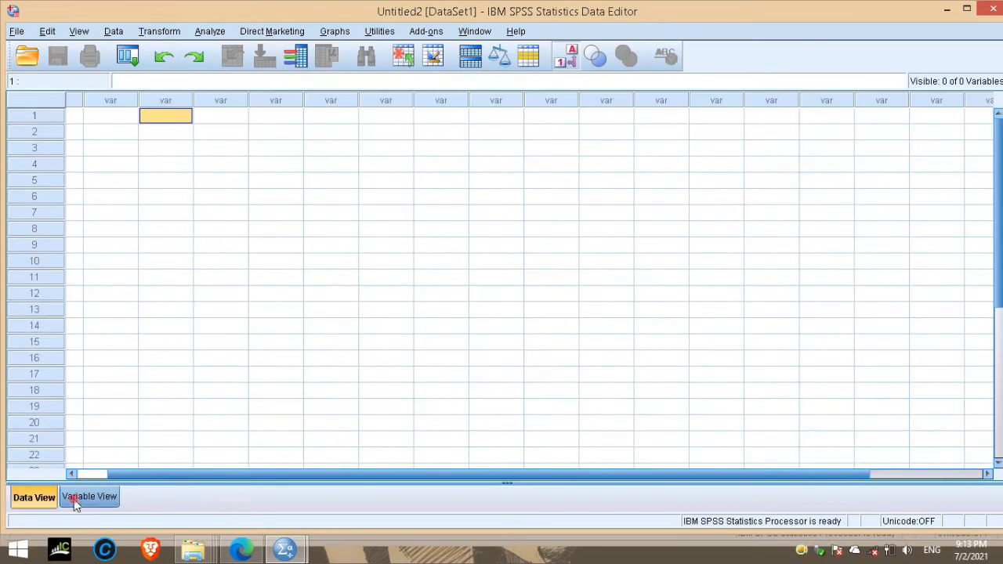
left_click(82, 499)
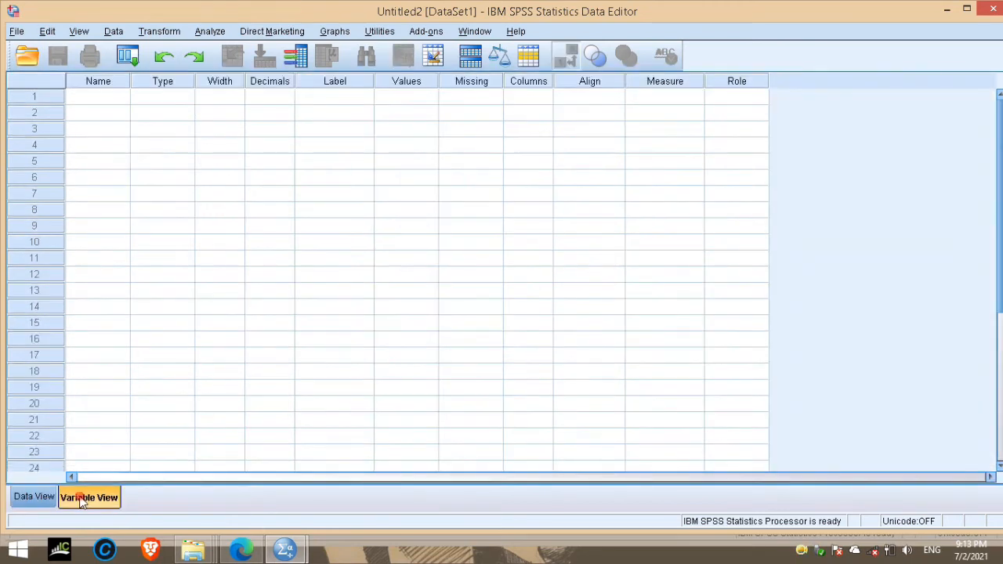
left_click(35, 497)
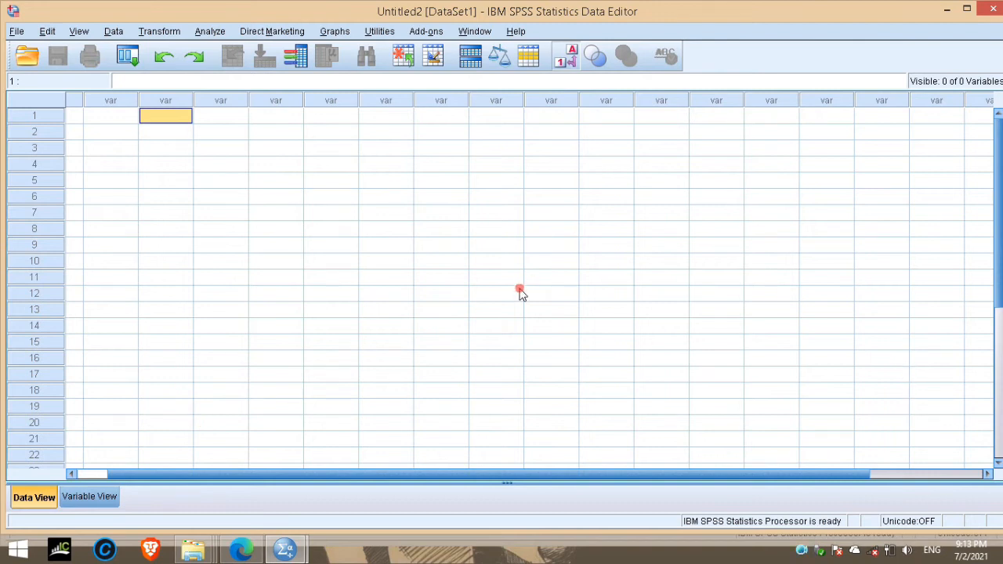
- Select the second variable column in Data View and compare it with the Variable View attribute columns, ending in Variable View
left_click(128, 102)
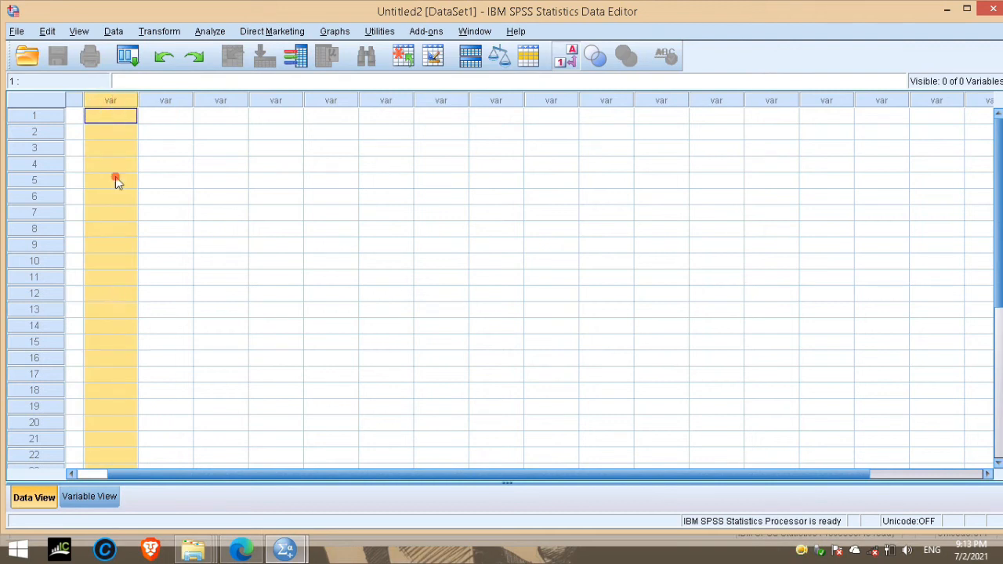
left_click(91, 496)
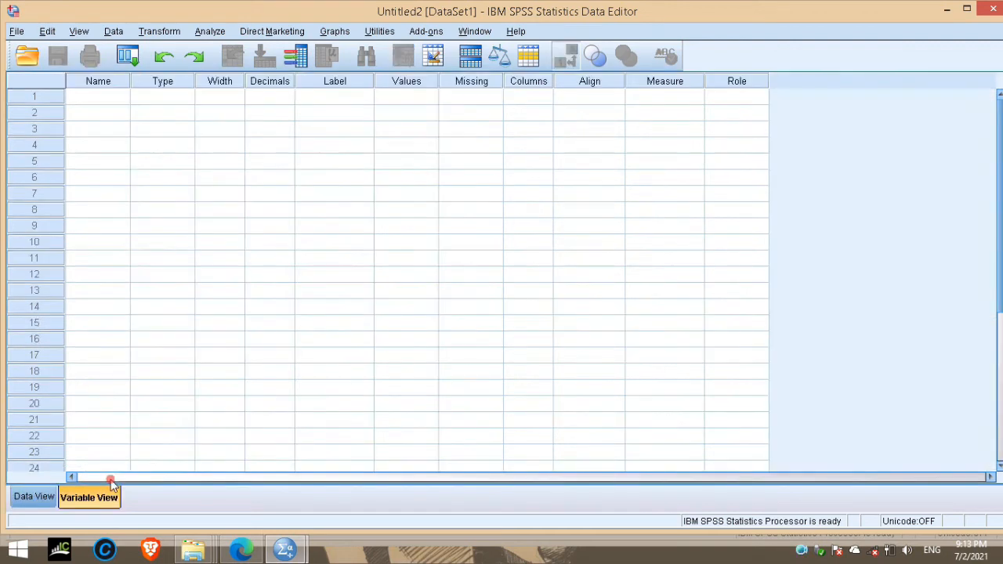
left_click(35, 497)
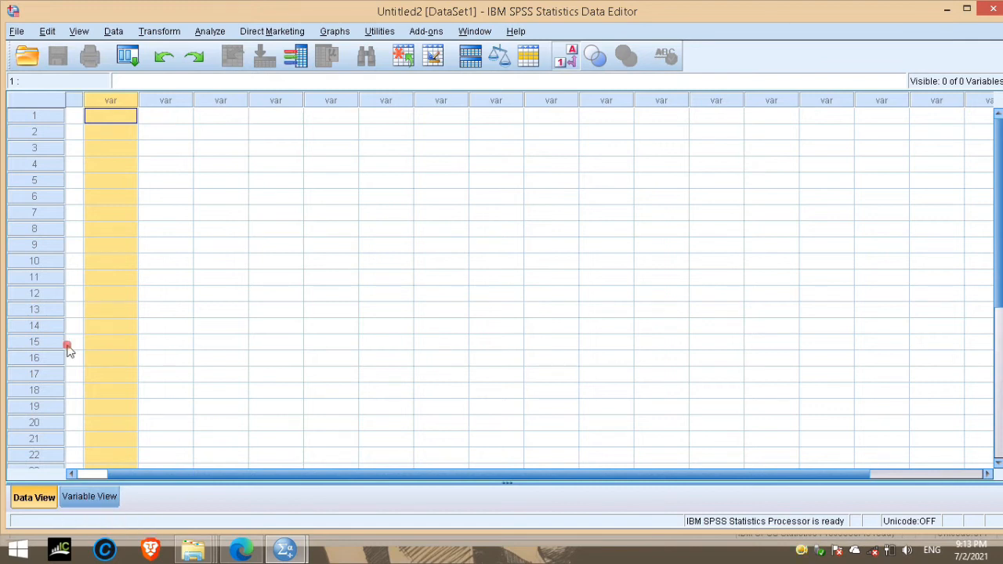
left_click(88, 497)
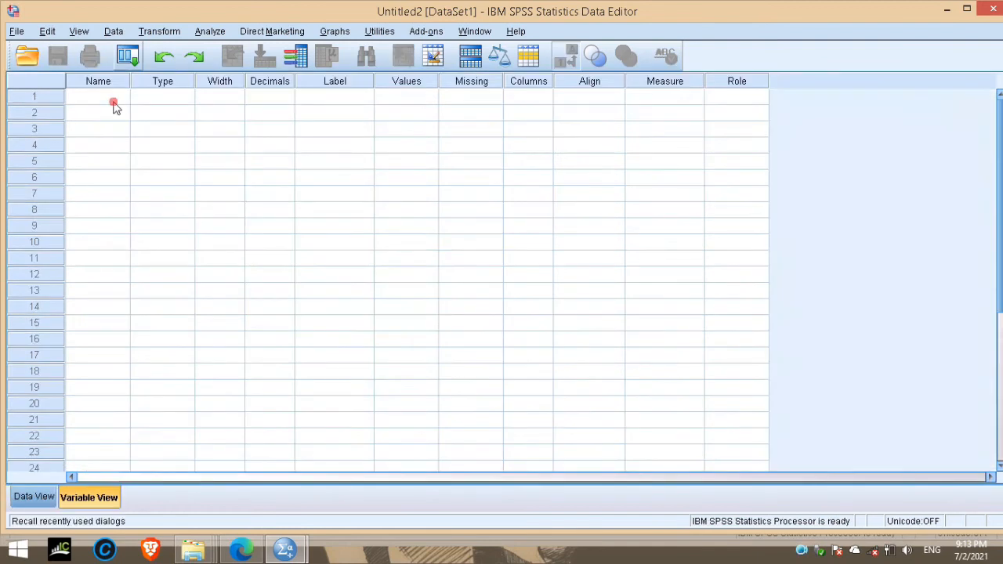
left_click(10, 502)
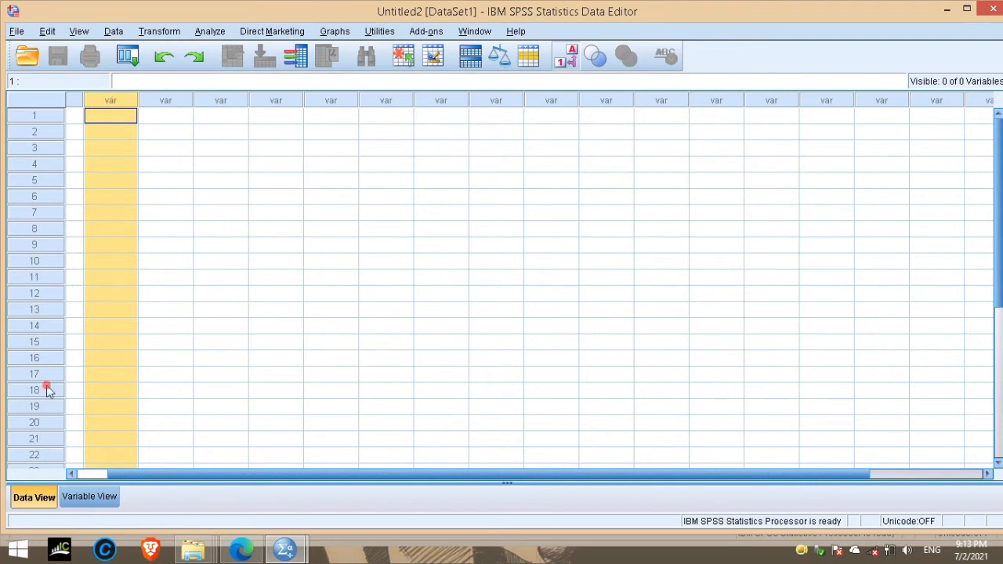
left_click(93, 497)
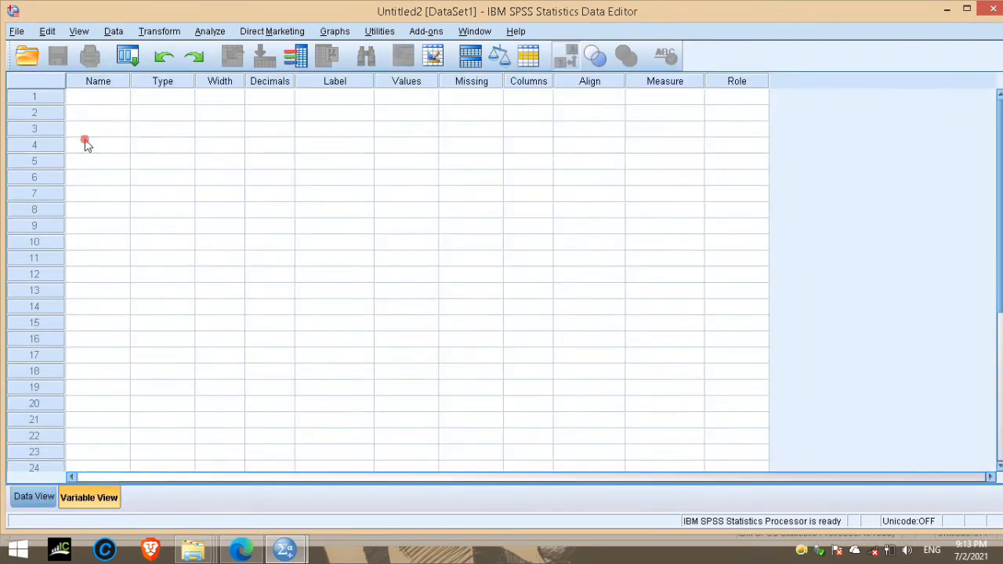
- Define the first variable in Variable View with the name Gender
left_click(79, 100)
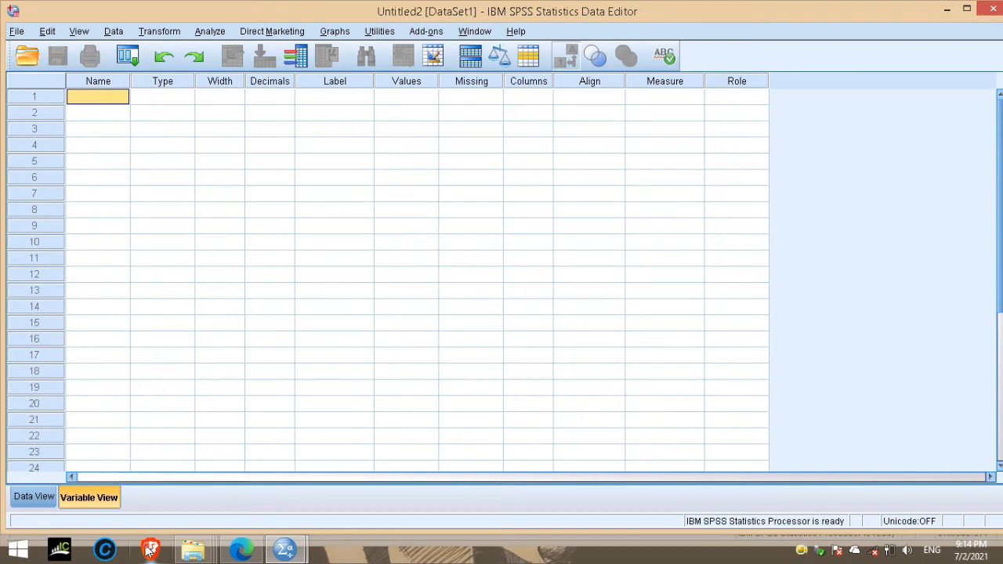
left_click(115, 96)
type("Gender")
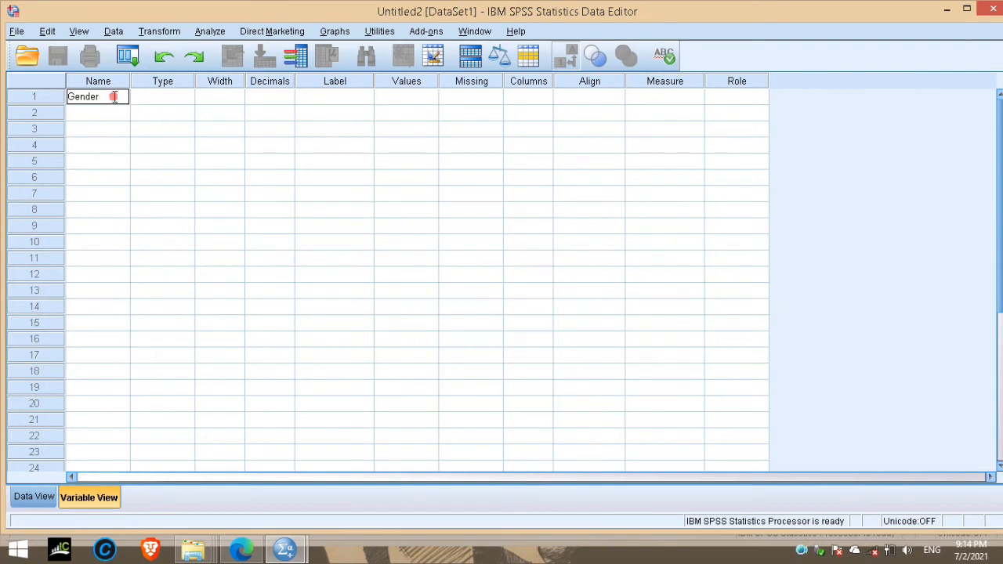
left_click(56, 100)
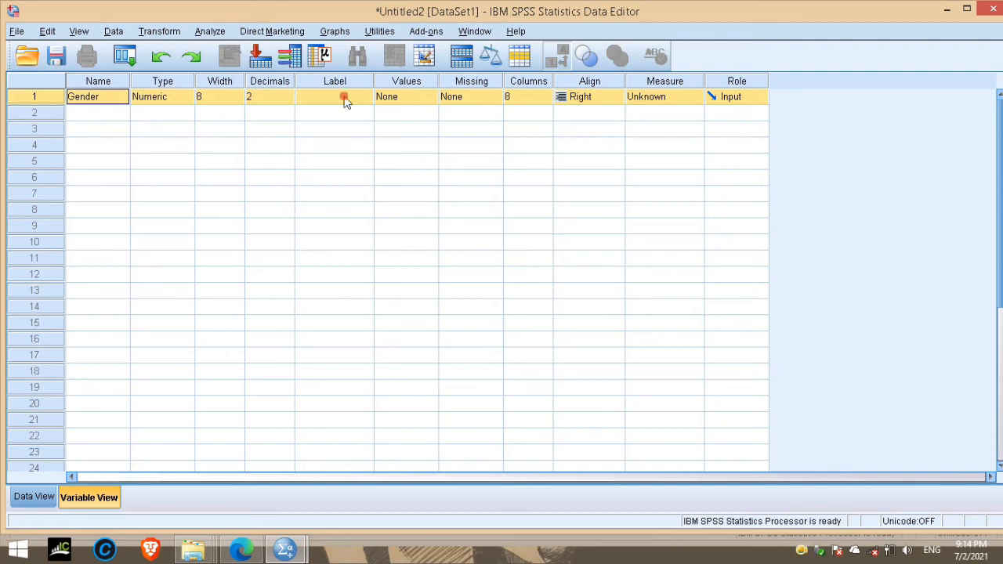
- Compare the Gender column in Data View with its attribute row in Variable View, ending in Data View
left_click(35, 498)
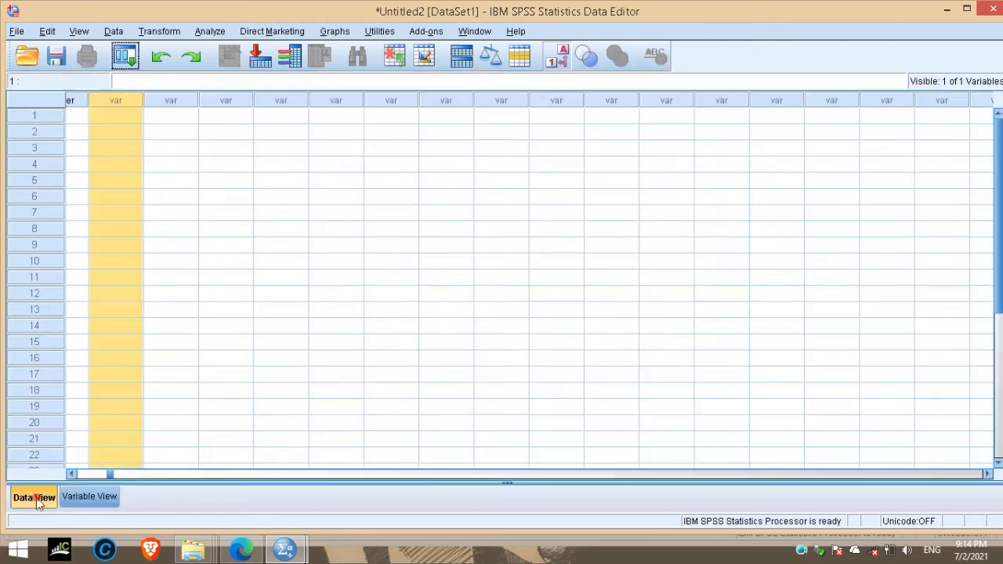
left_click_drag(111, 475, 72, 477)
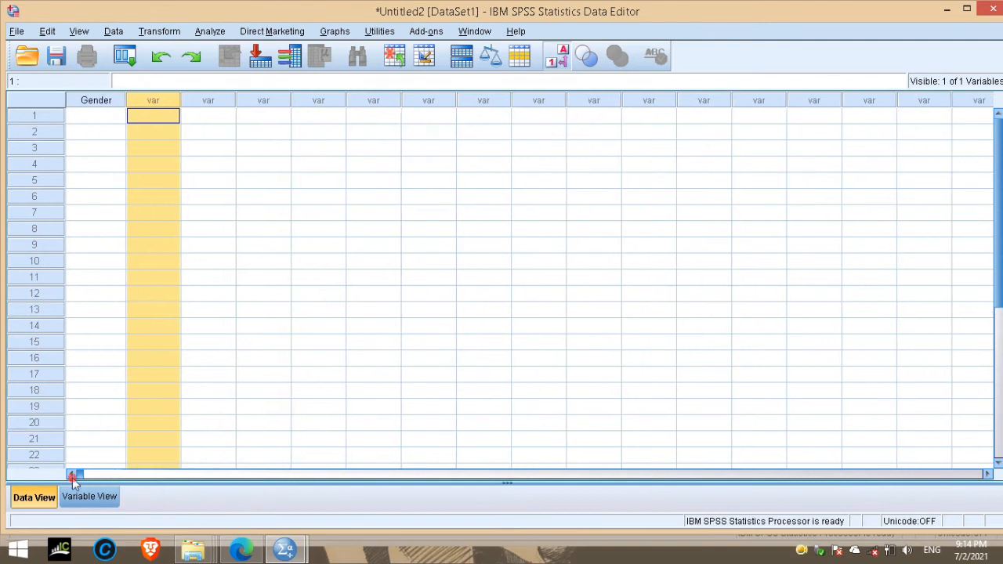
left_click(104, 101)
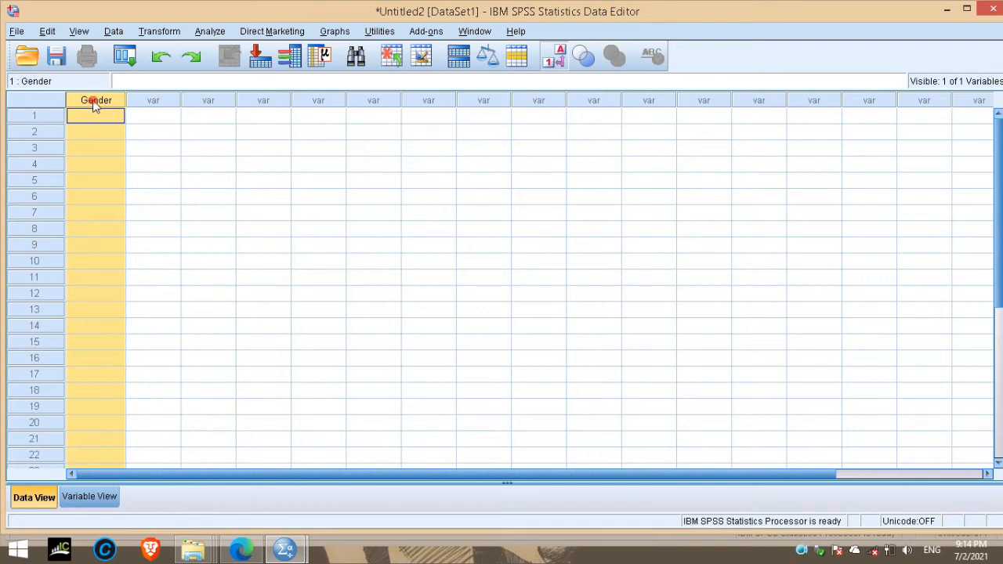
left_click(94, 505)
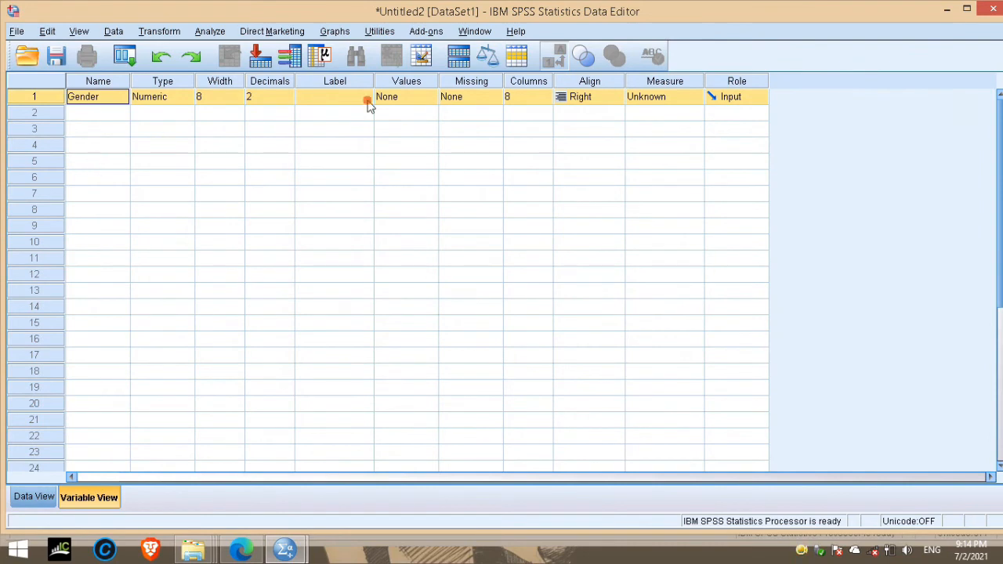
left_click(30, 502)
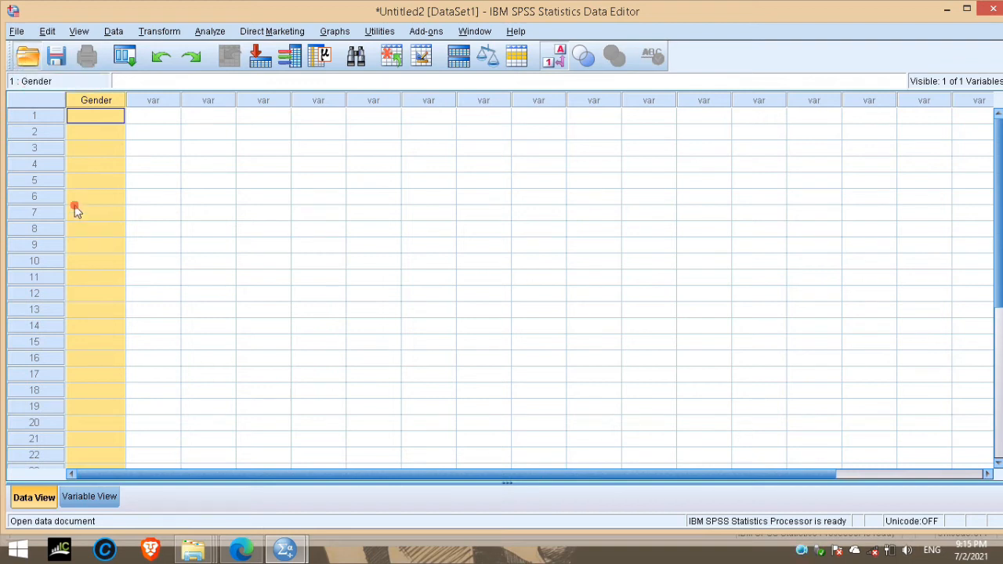
- Look at the Open Data dialog and close it without choosing a file
left_click(35, 63)
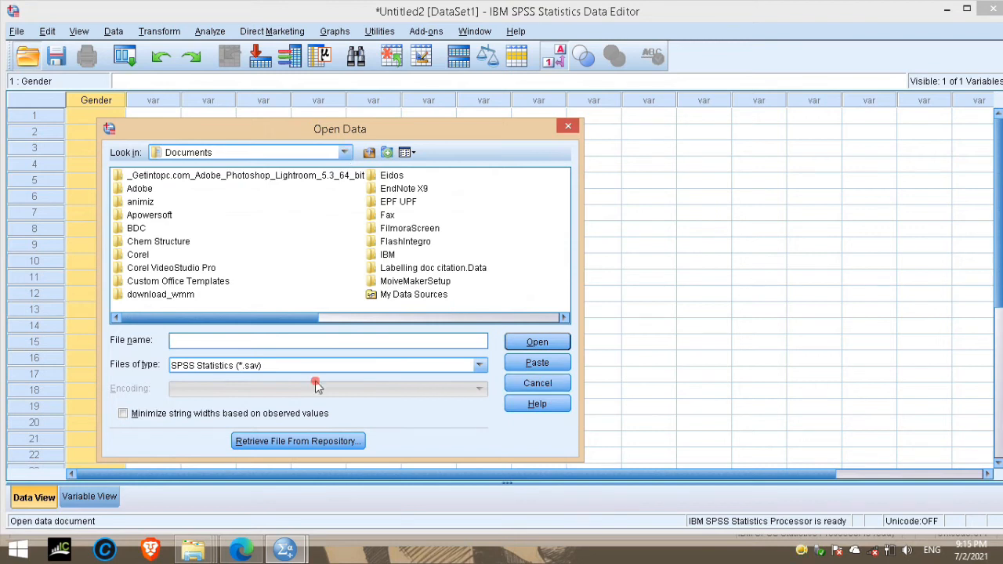
left_click(538, 386)
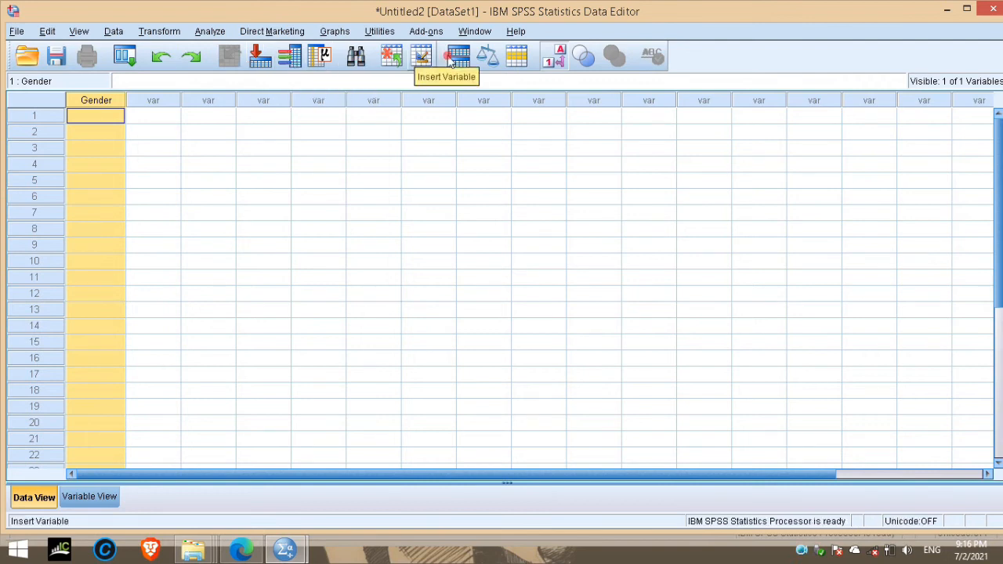
left_click(565, 57)
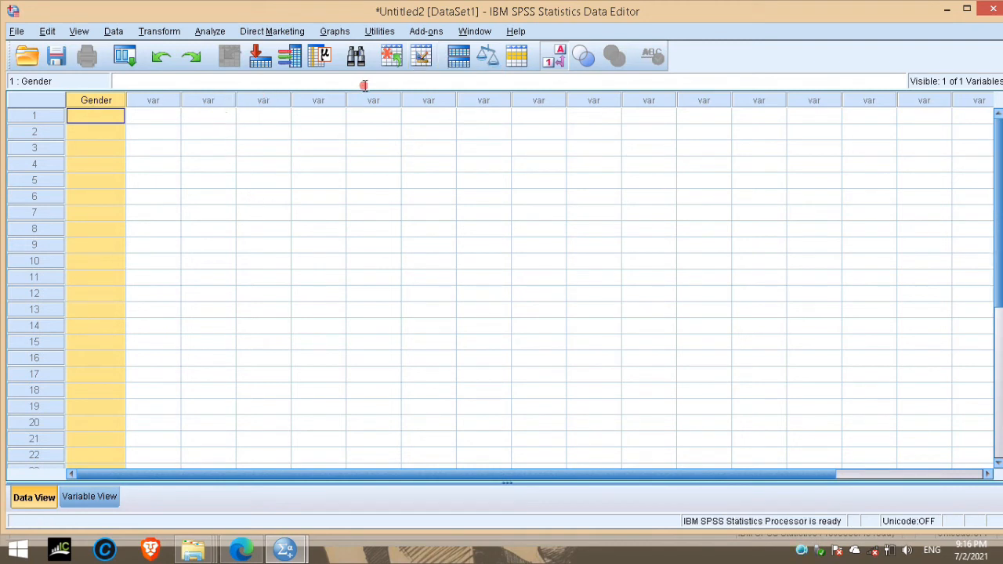
- Insert six new variables before Gender and one more directly after it in Data View
left_click(424, 59)
left_click(424, 59)
left_click(424, 59)
left_click(424, 59)
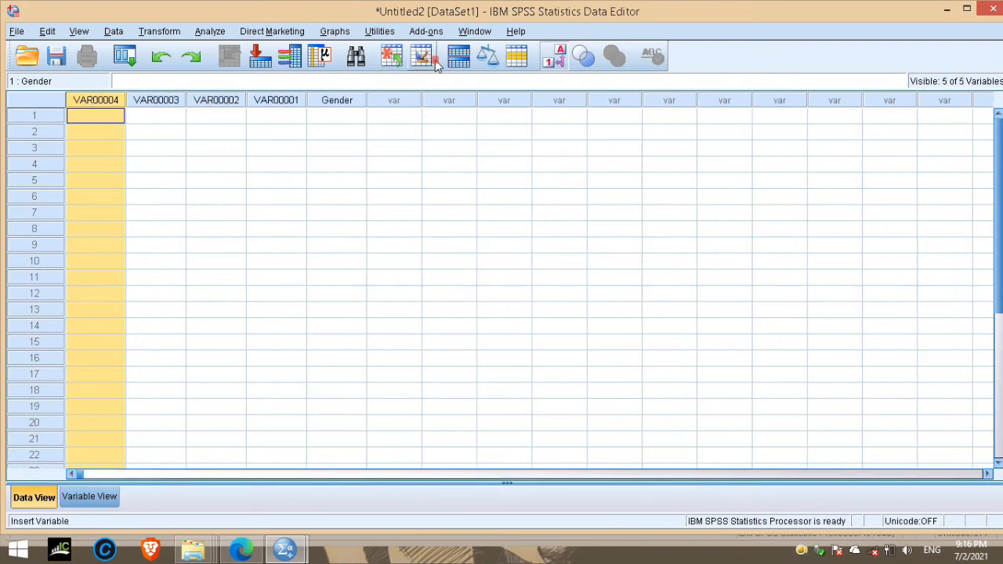
left_click(433, 65)
left_click(431, 67)
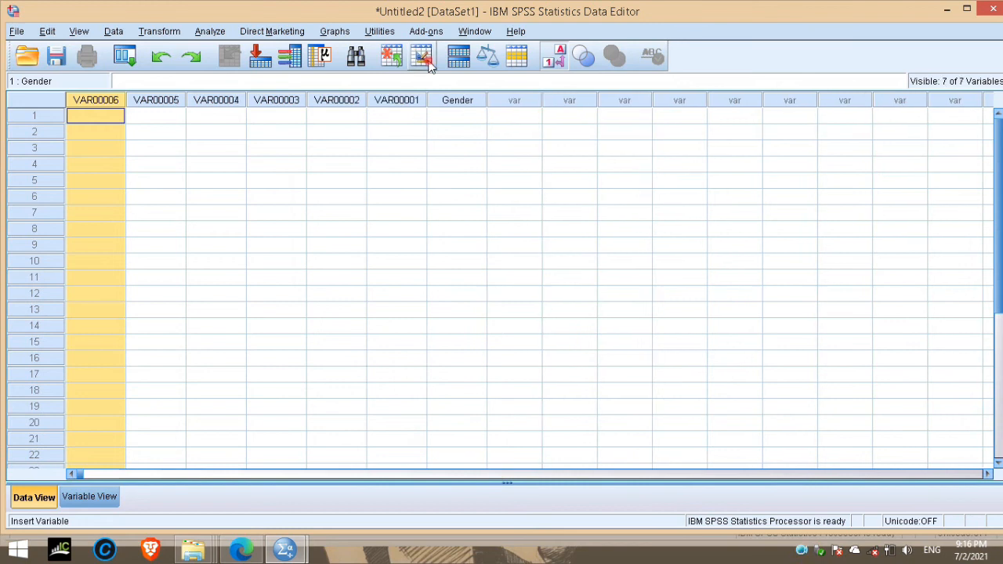
left_click(506, 100)
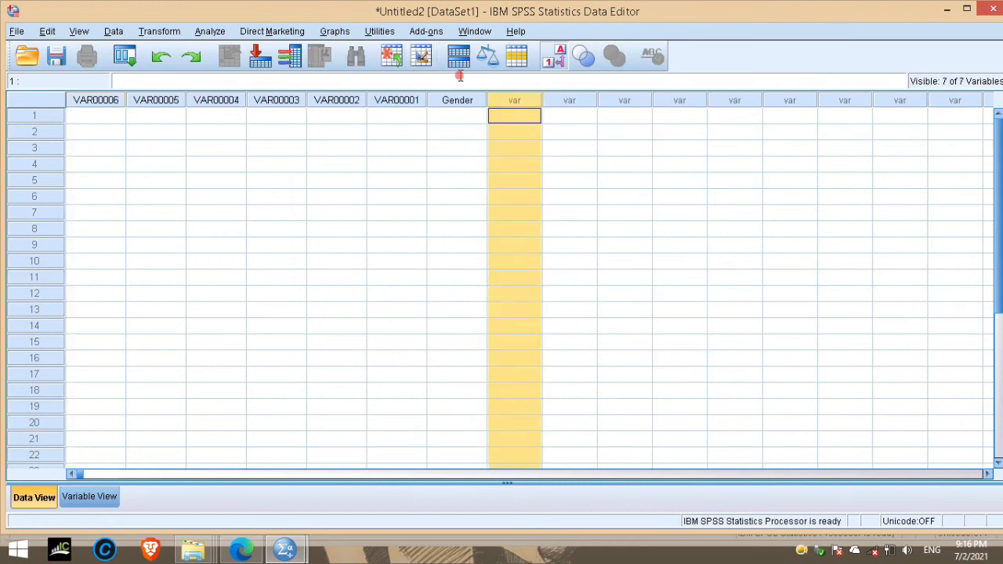
left_click(435, 64)
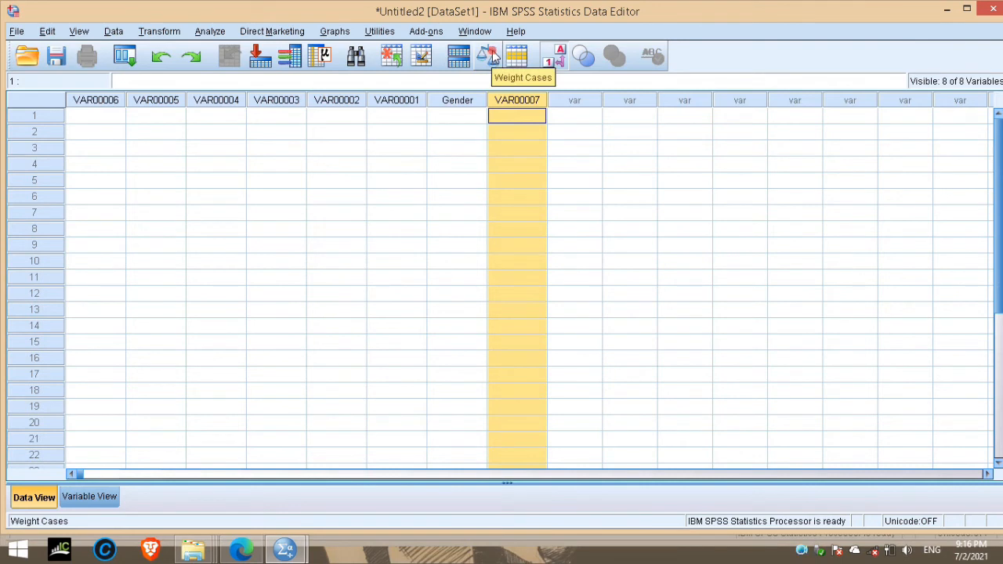
- Explore the Value Labels display option and check the variables' Values attributes in Variable View, ending in Data View
left_click(572, 48)
left_click(561, 143)
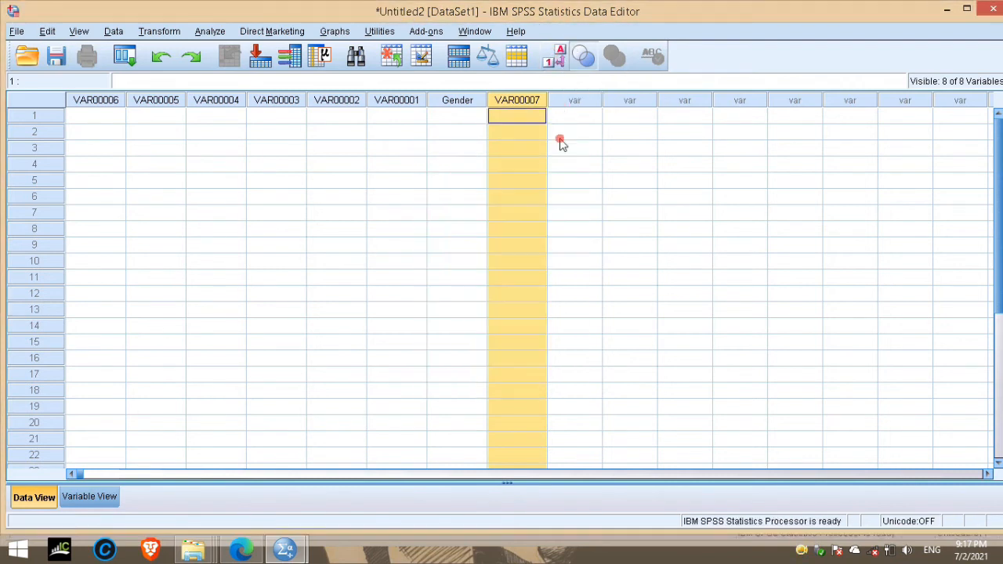
left_click(562, 61)
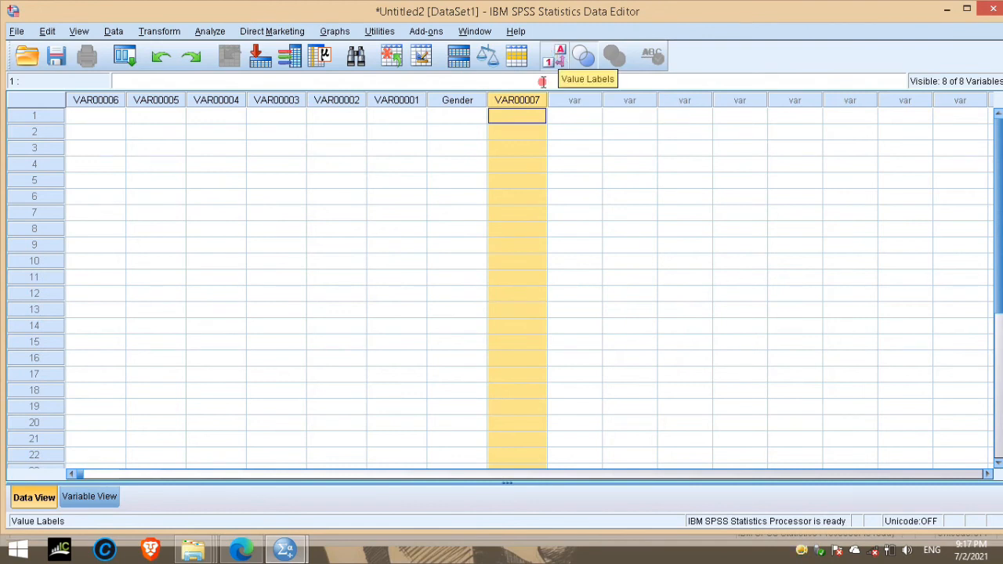
left_click(102, 505)
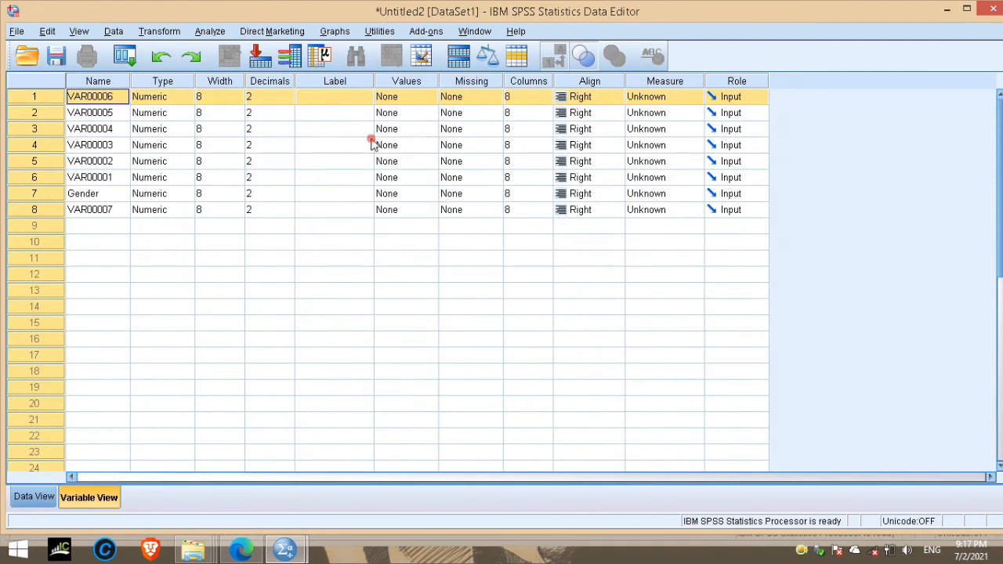
left_click(30, 501)
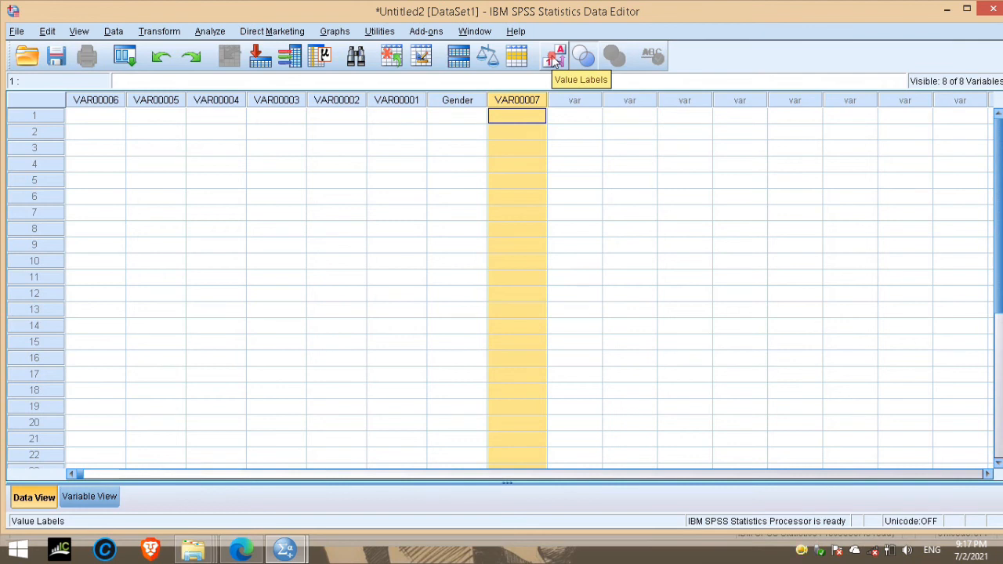
left_click(555, 61)
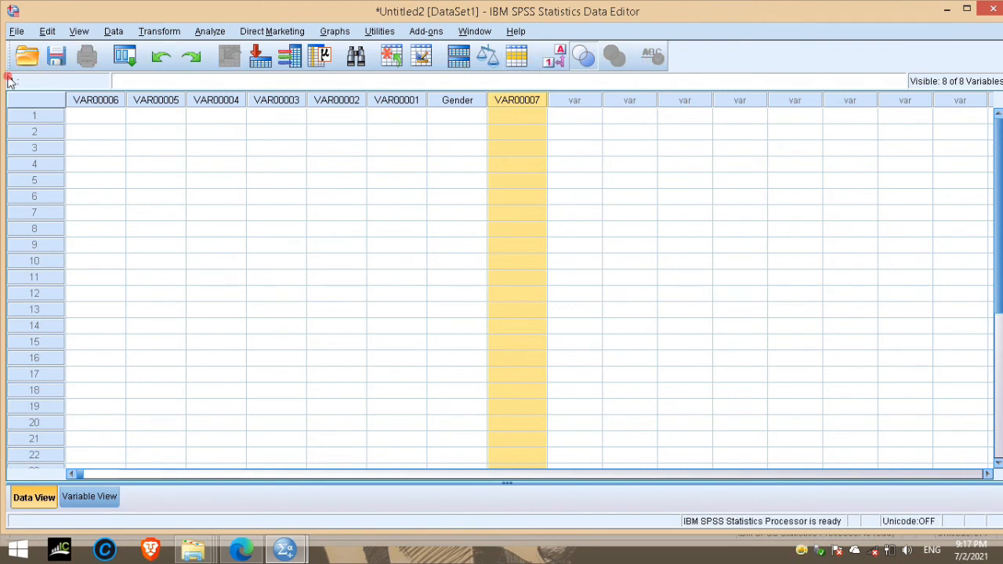
- Look through the available file, editing and view commands of the data editor
left_click(14, 31)
mouse_move(95, 51)
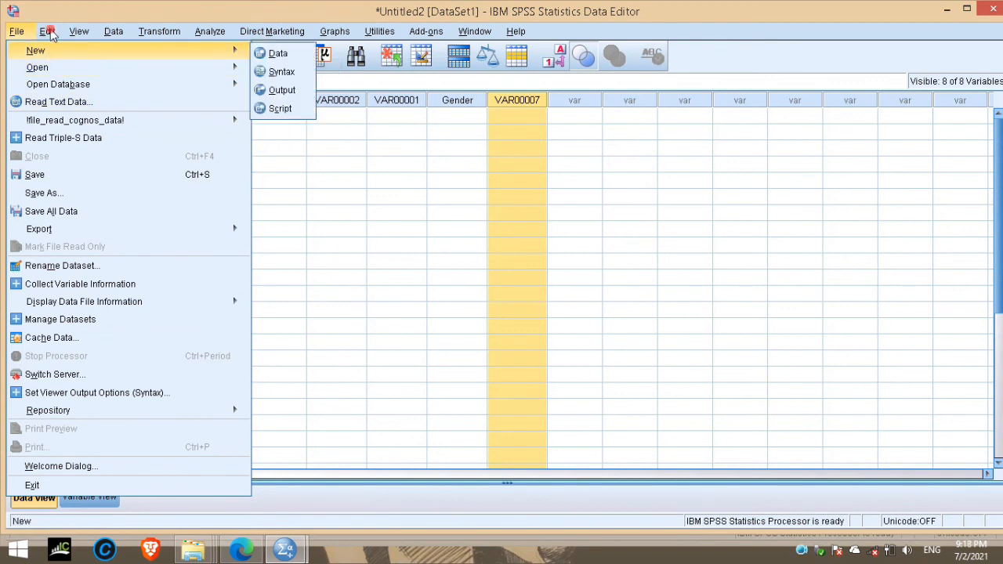
left_click(49, 35)
left_click(48, 35)
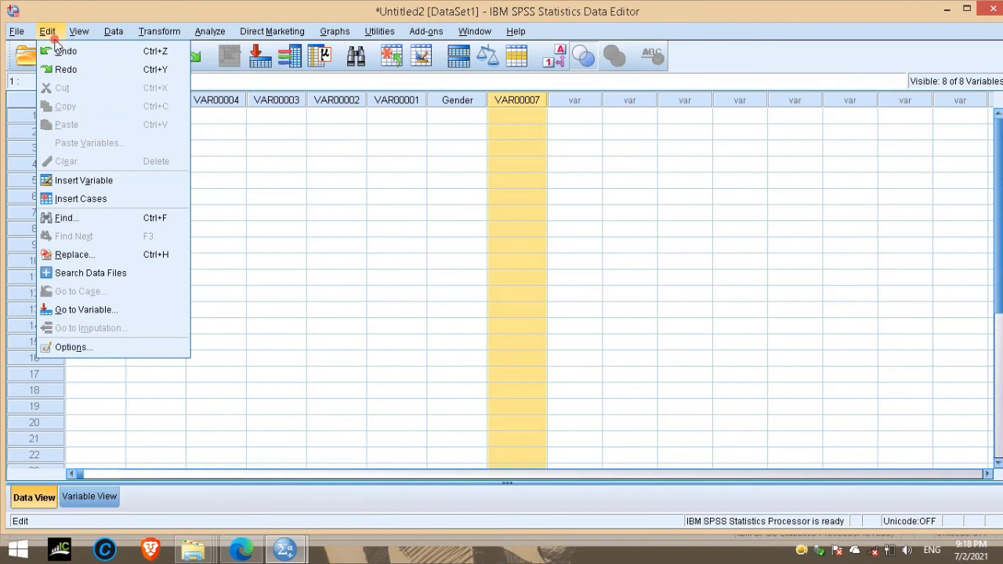
left_click(141, 72)
left_click(74, 30)
left_click(76, 31)
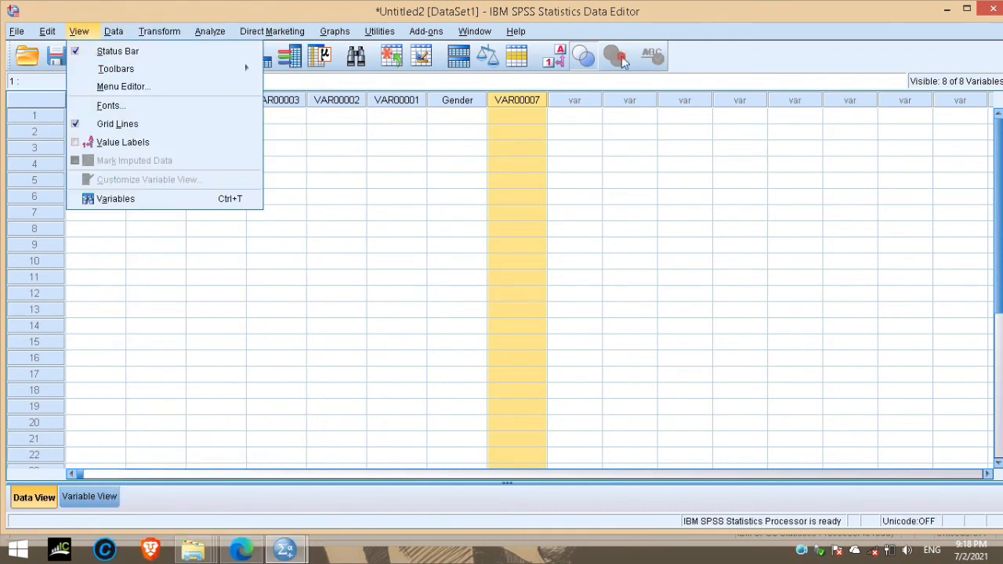
- Look briefly through the data, transformation, analysis, direct marketing and graph commands
mouse_move(115, 33)
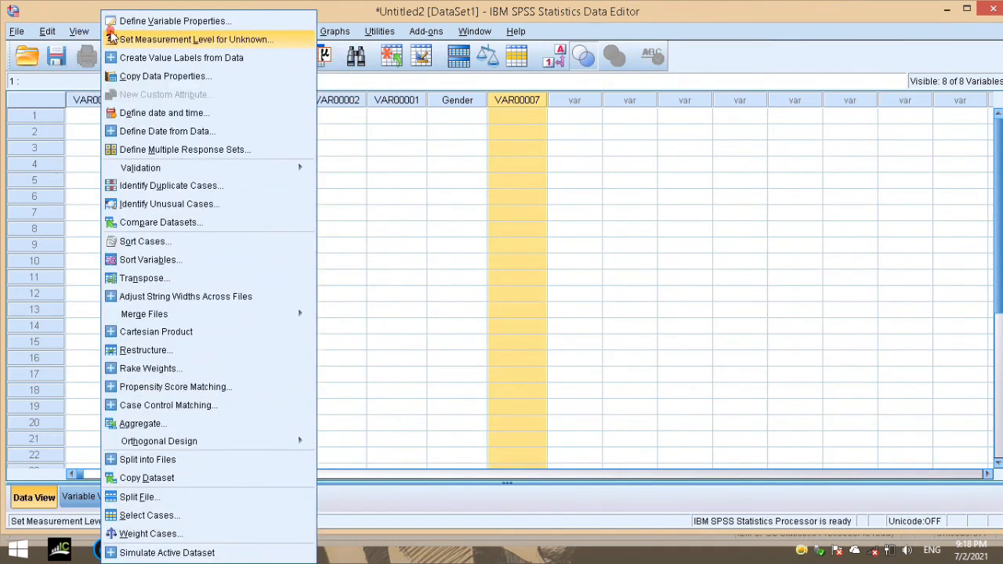
left_click(361, 6)
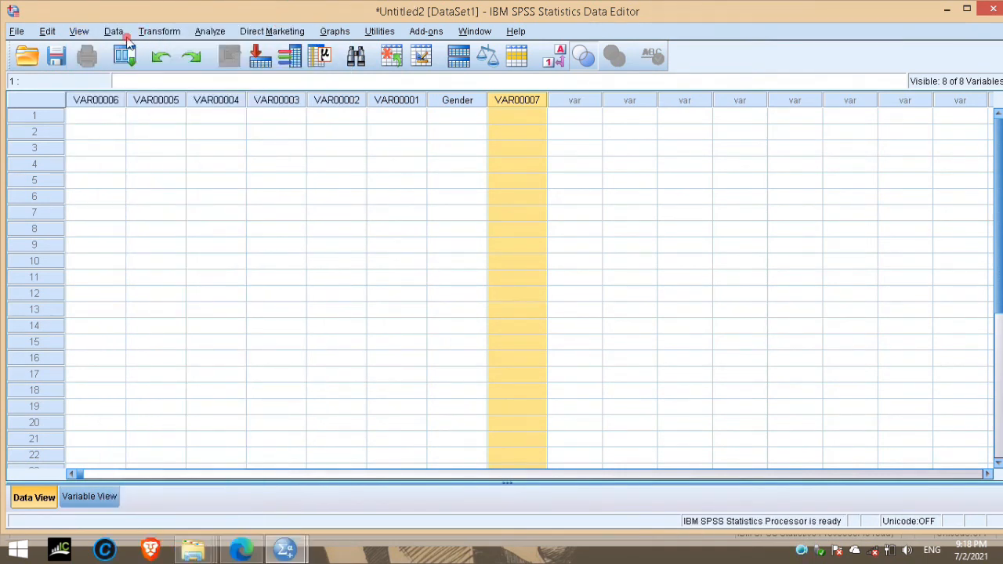
left_click(119, 34)
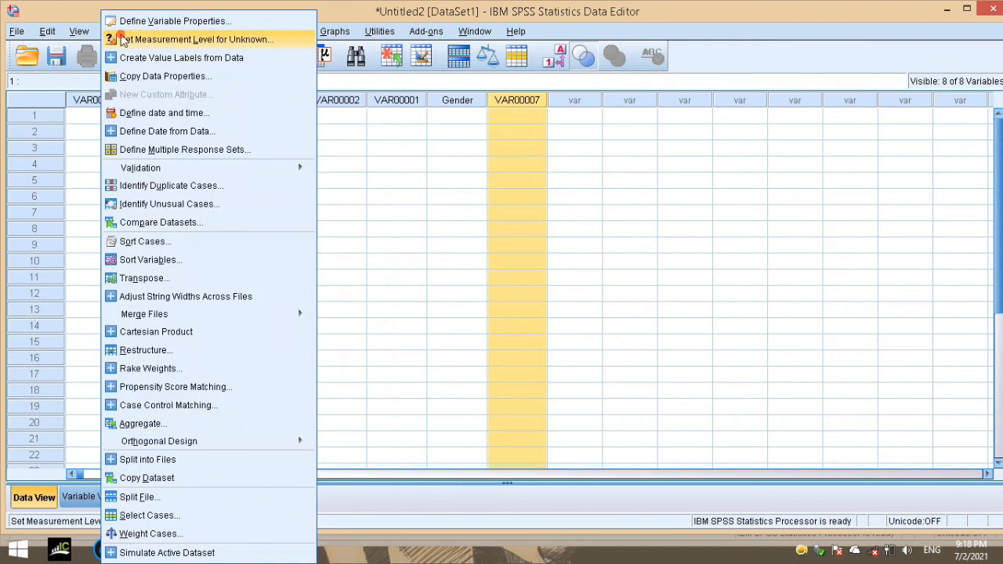
key("Escape")
left_click(184, 33)
left_click(213, 32)
left_click(212, 31)
left_click(256, 32)
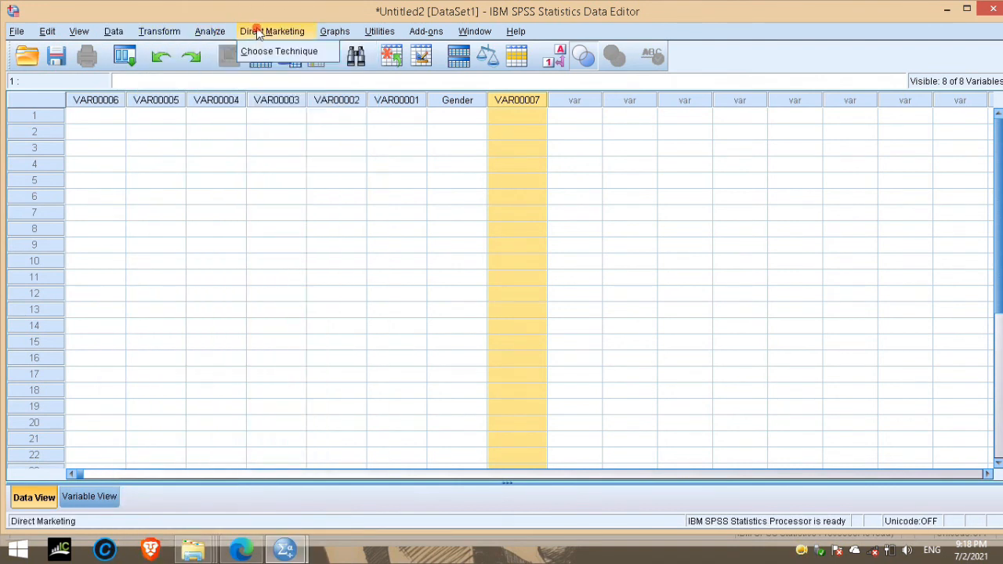
mouse_move(345, 35)
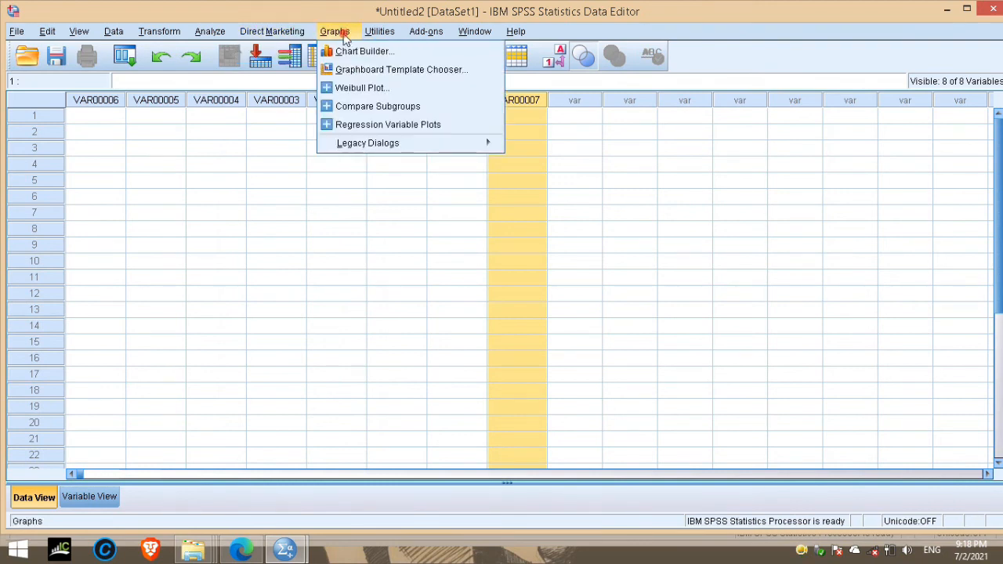
- Review the Transform commands such as Replace Missing Values, and the list of Analyze procedures
left_click(115, 33)
mouse_move(154, 37)
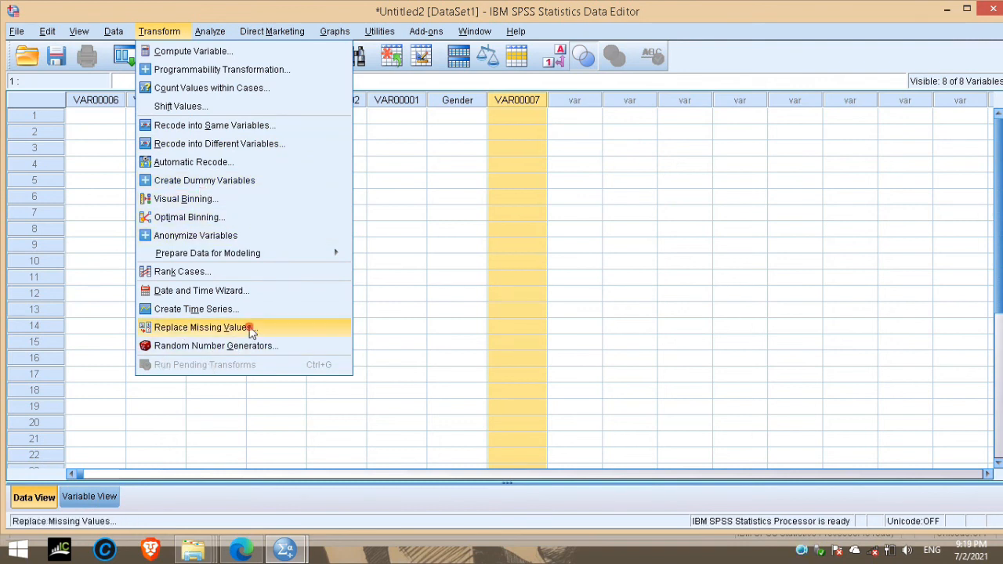
mouse_move(220, 39)
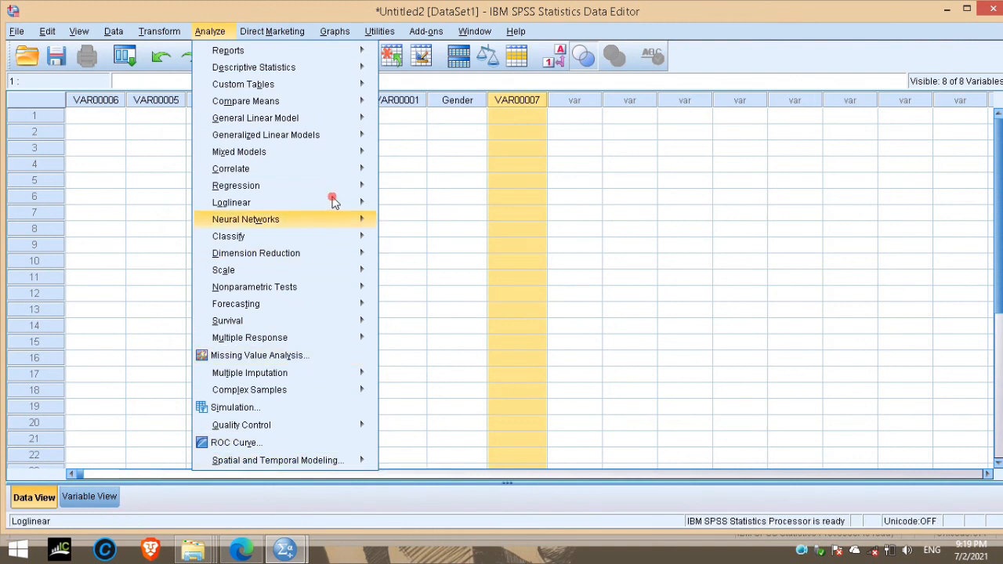
- Examine the graph commands, including the Legacy Dialogs chart types, and the window and utility commands
mouse_move(343, 53)
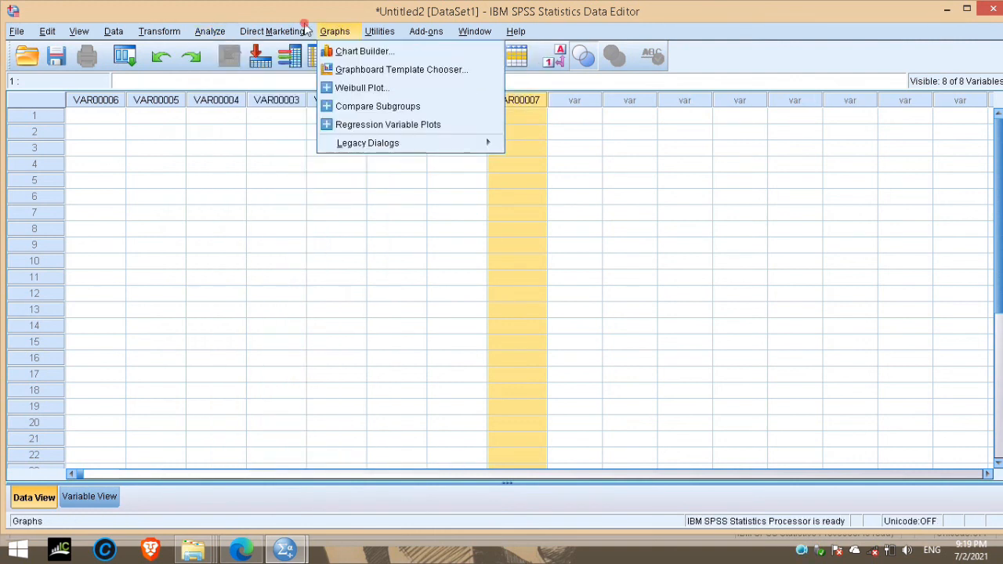
mouse_move(305, 33)
mouse_move(336, 34)
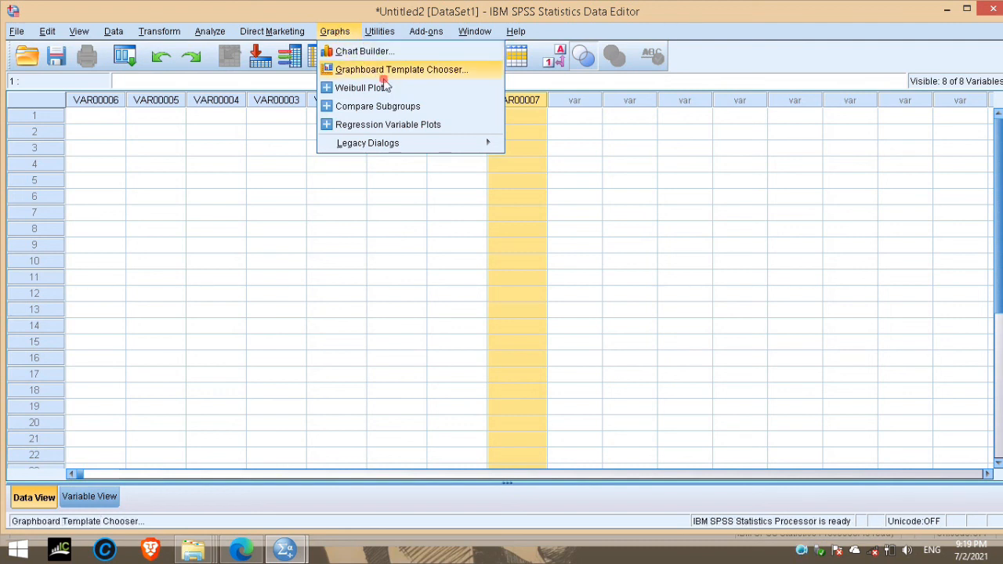
mouse_move(401, 143)
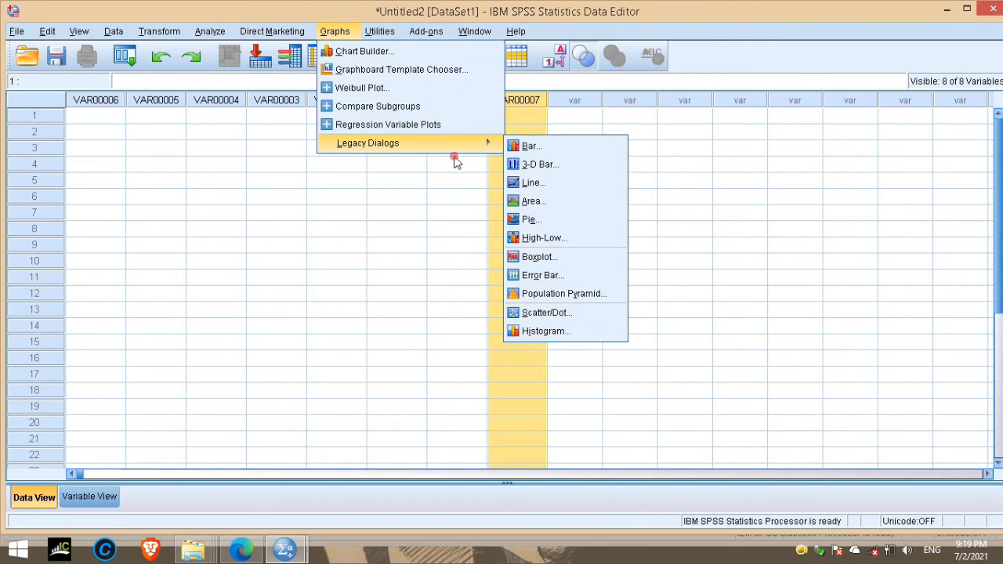
mouse_move(476, 35)
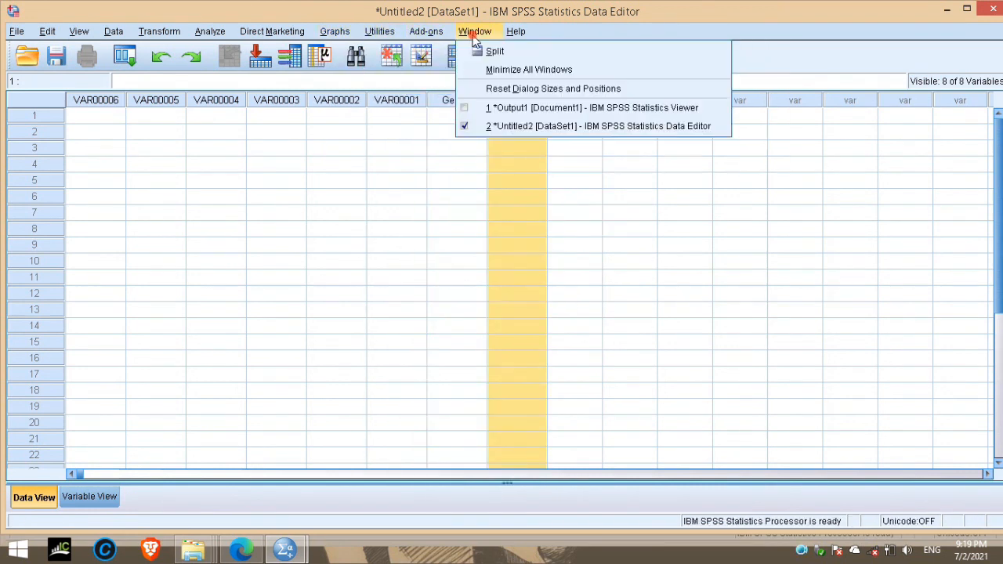
mouse_move(394, 37)
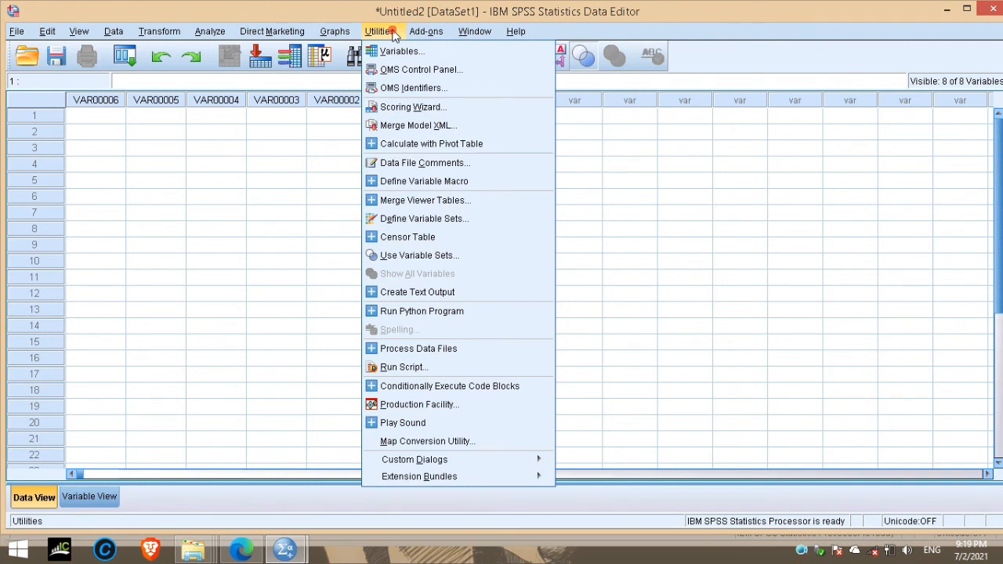
- Close the utility commands and compare the data grid in Data View with the variable definitions in Variable View
left_click(669, 10)
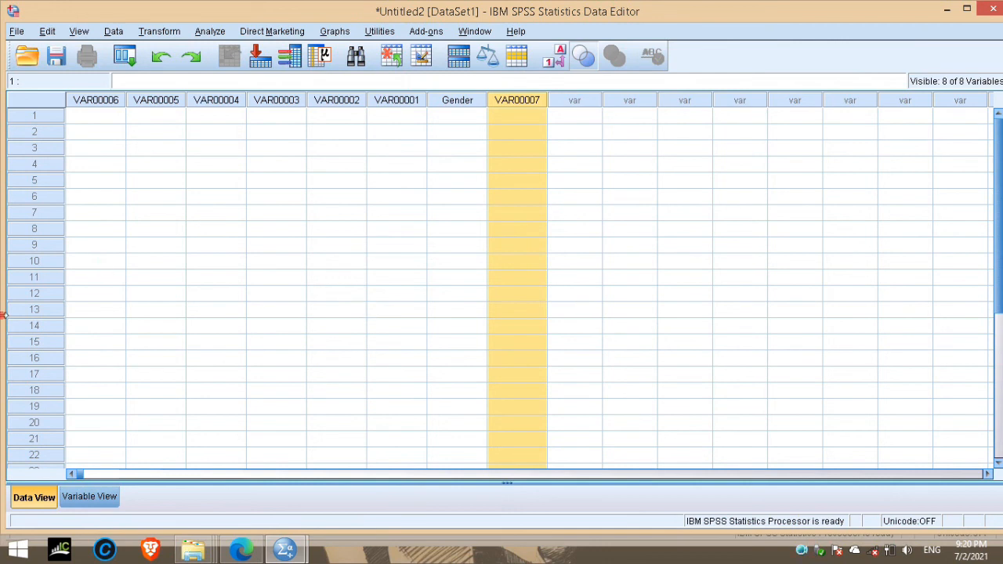
left_click(86, 499)
left_click(48, 504)
left_click(85, 496)
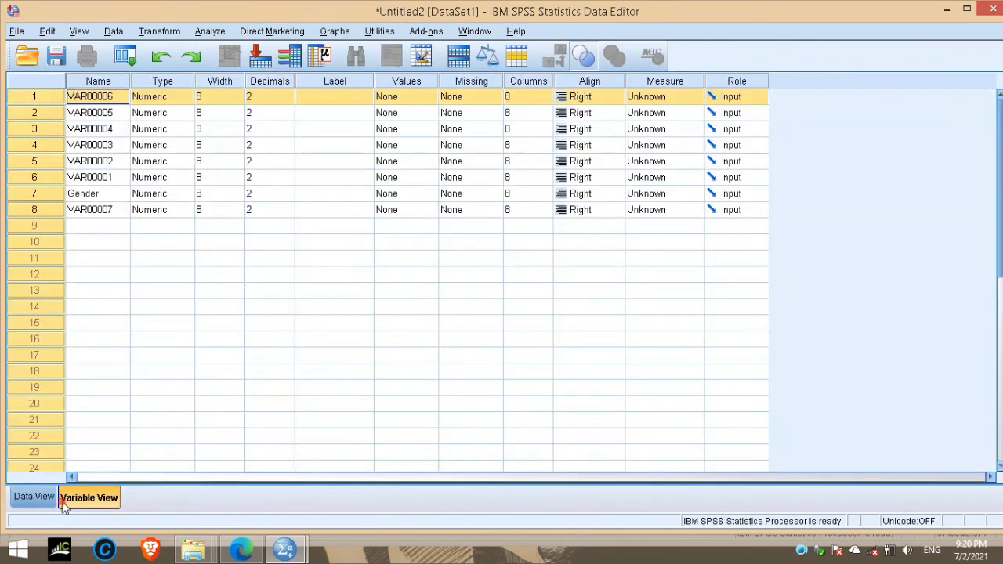
left_click(48, 501)
left_click(83, 499)
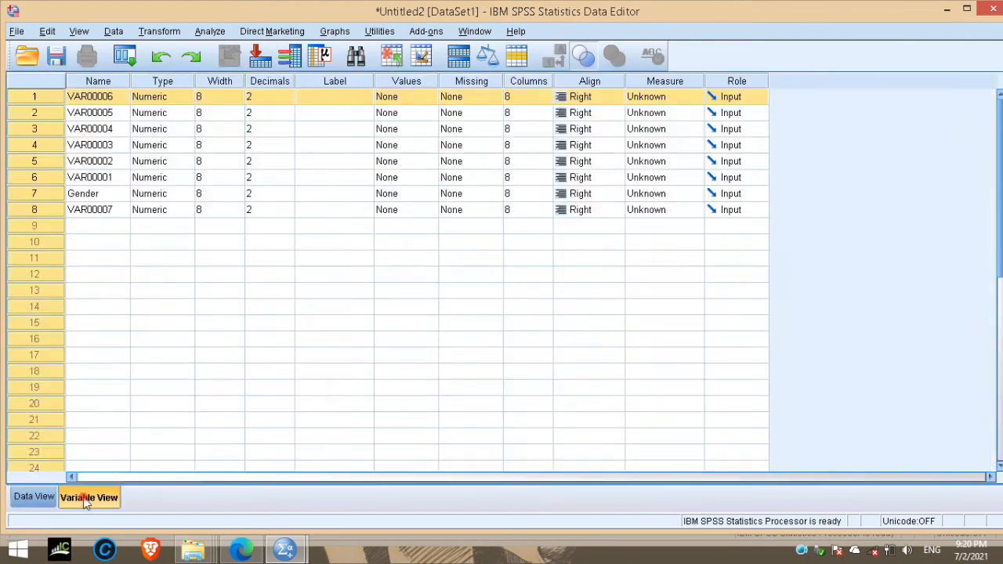
left_click(48, 505)
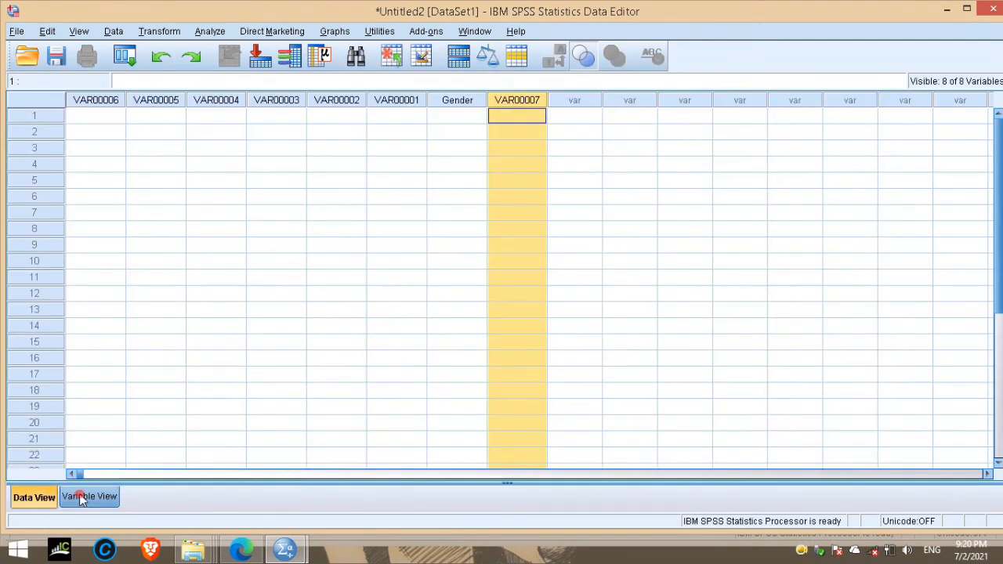
left_click(79, 498)
left_click(43, 503)
left_click(66, 500)
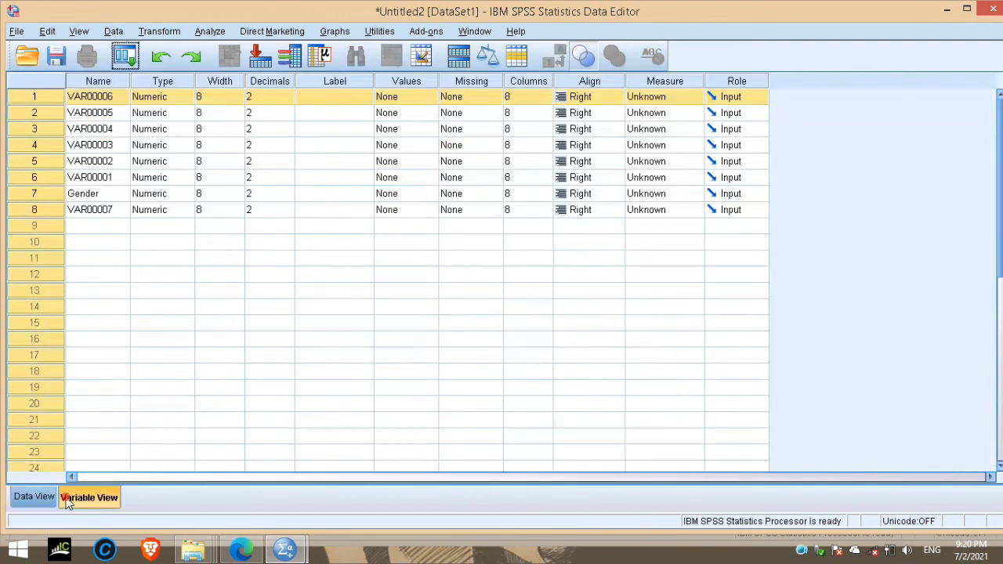
left_click(44, 502)
left_click(95, 499)
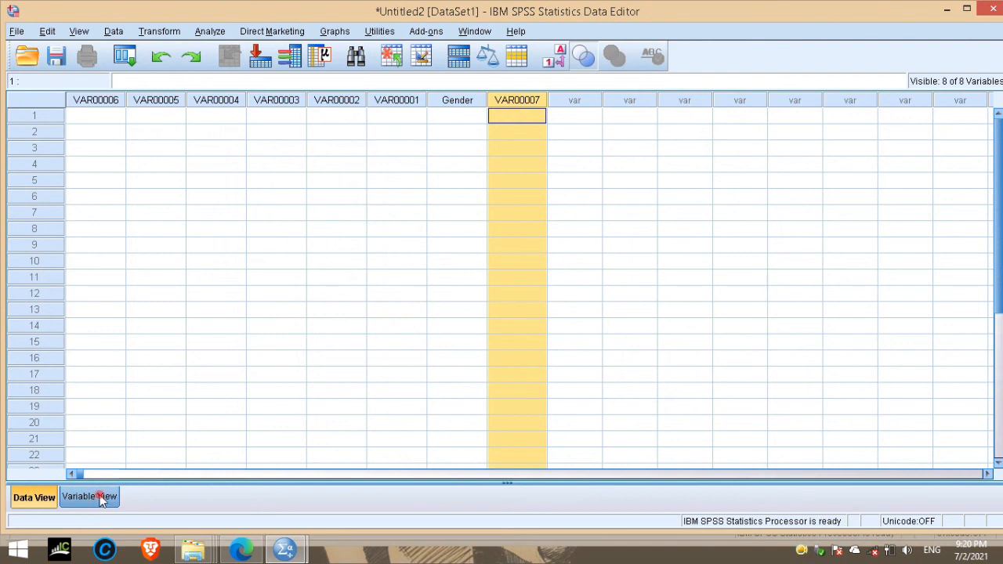
- Select the first case of VAR00006 in Data View and compare its column with its definition in Variable View
left_click(106, 112)
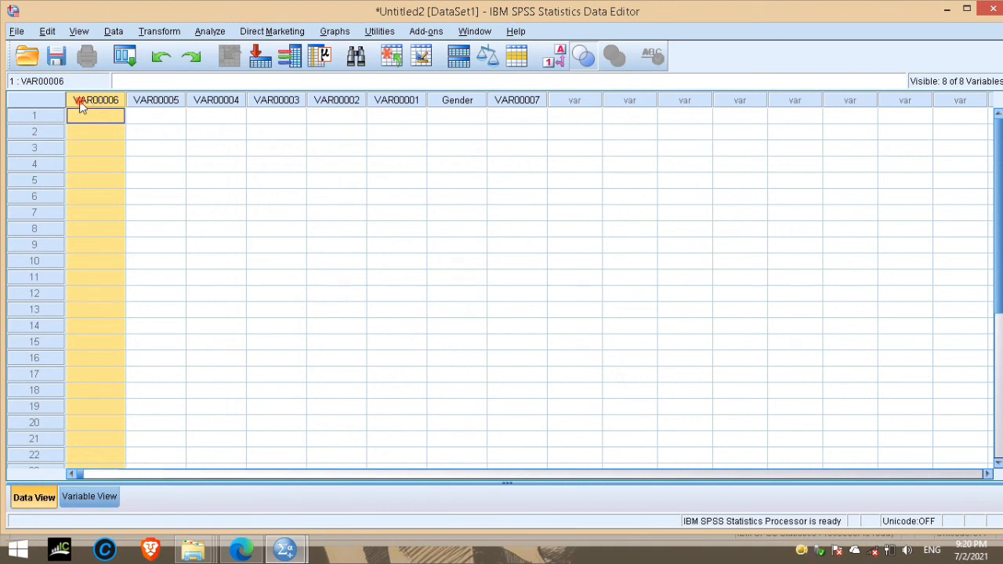
left_click(89, 499)
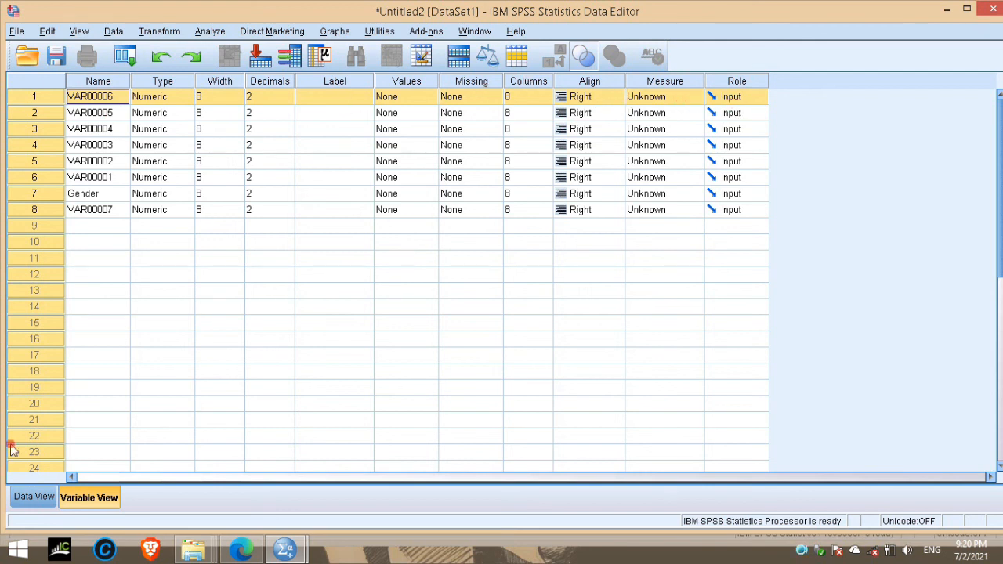
left_click(33, 497)
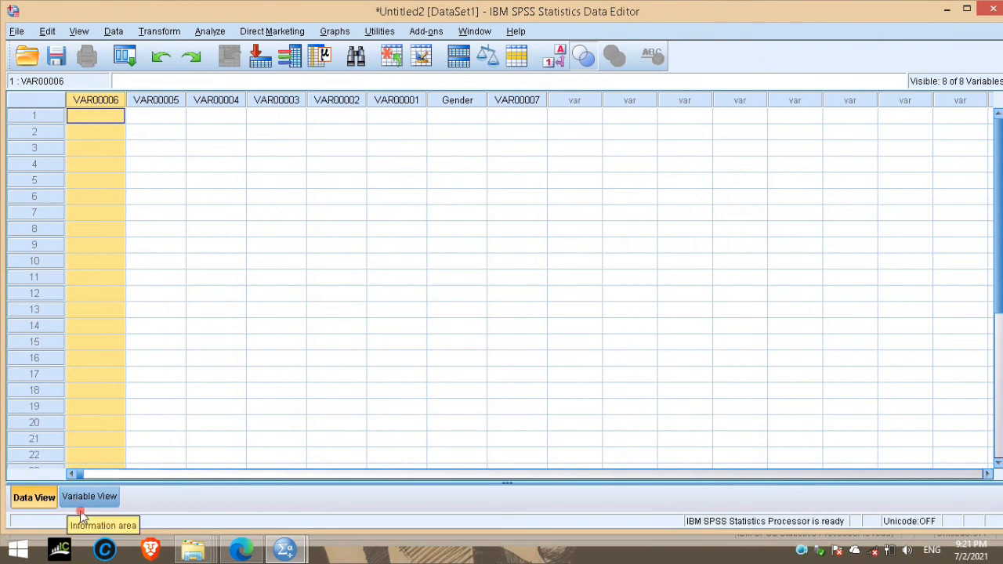
left_click(79, 499)
left_click(31, 501)
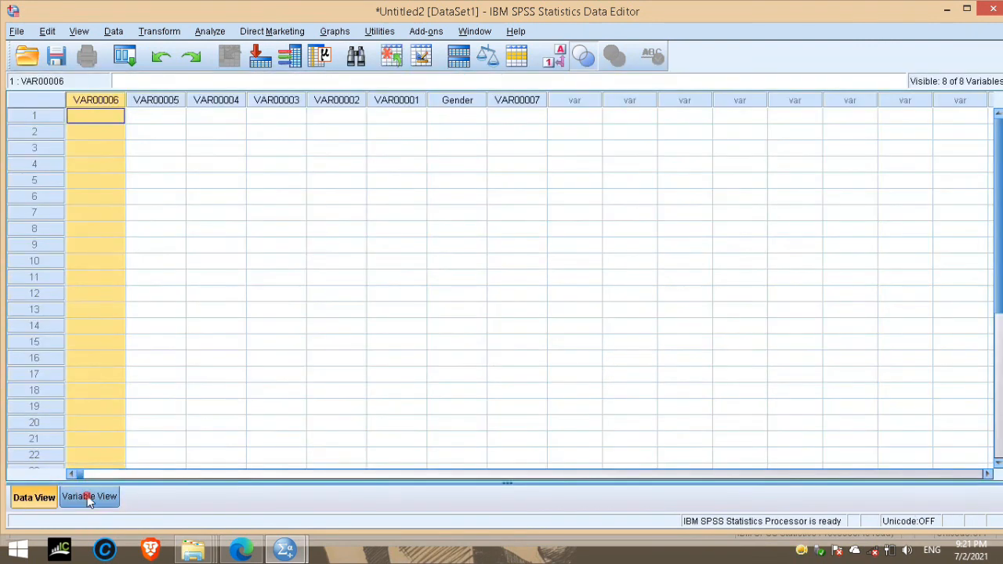
- Look at the log in the Output1 viewer window and return to the Untitled2 data editor
left_click(290, 551)
left_click(215, 480)
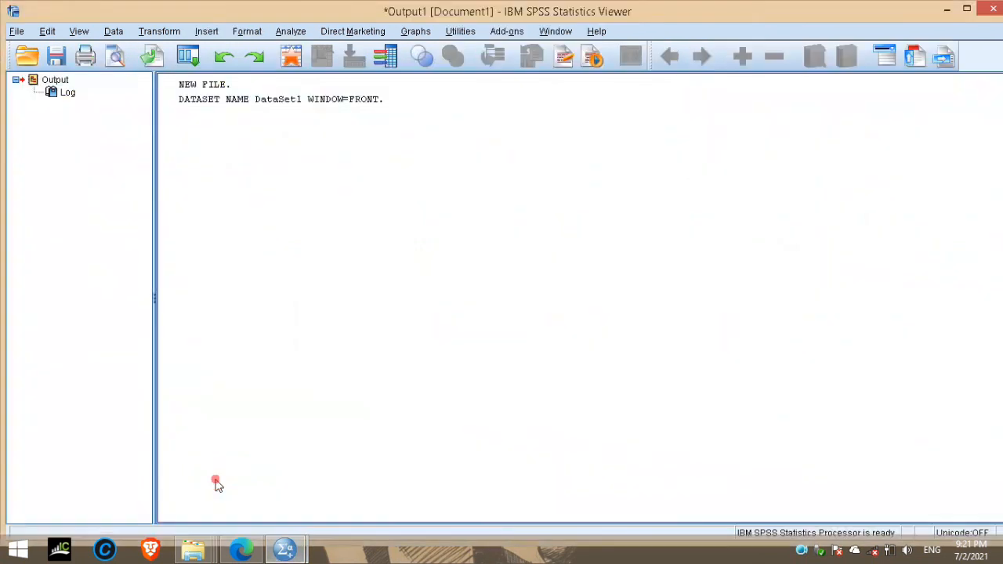
mouse_move(286, 551)
left_click(323, 495)
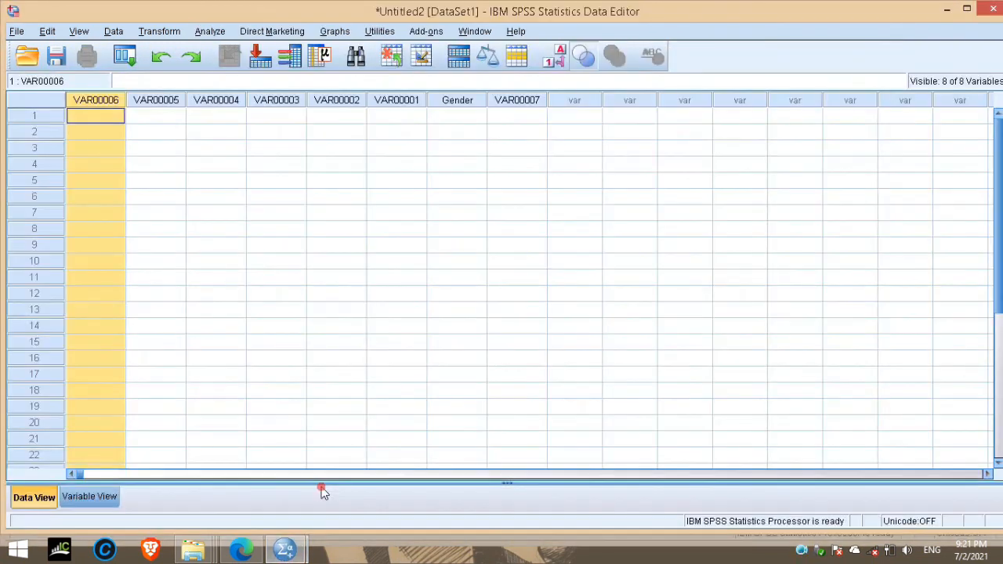